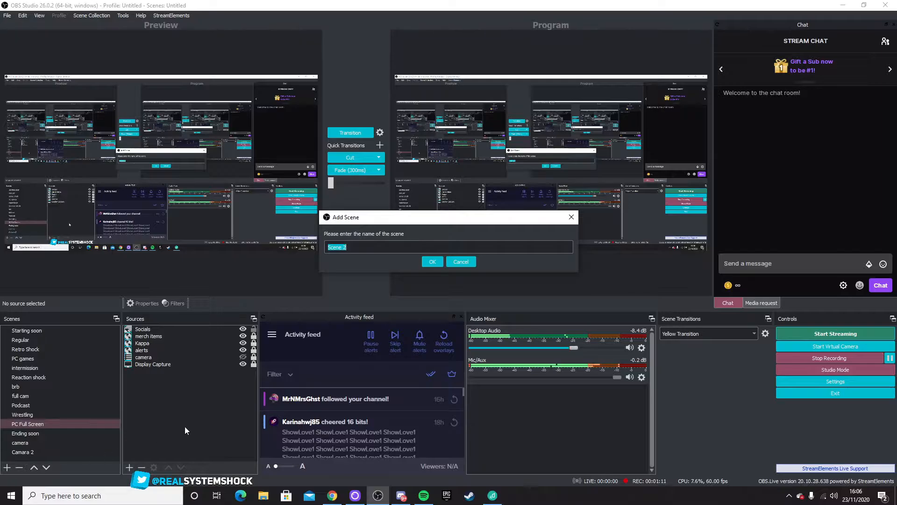
Step: Name the new scene "NS cam" and create it
text(cam)
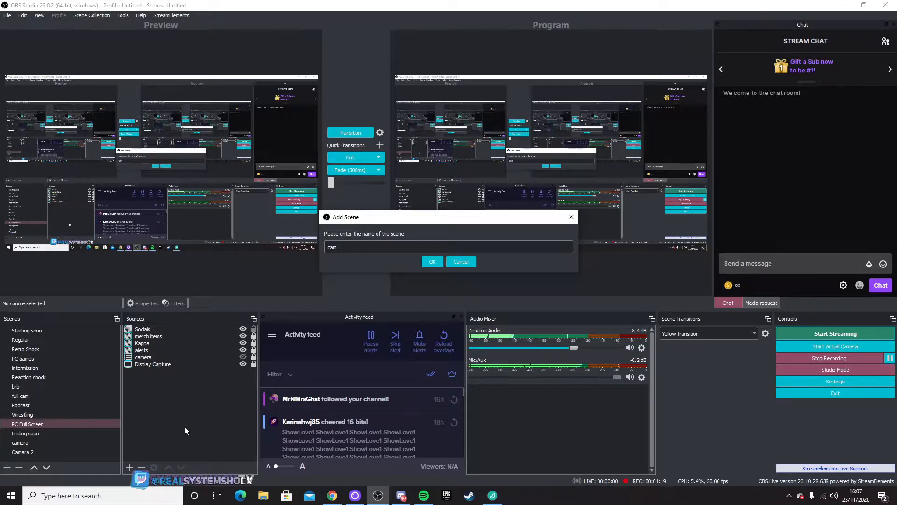
key(BackSpace)
key(BackSpace)
key(BackSpace)
key(BackSpace)
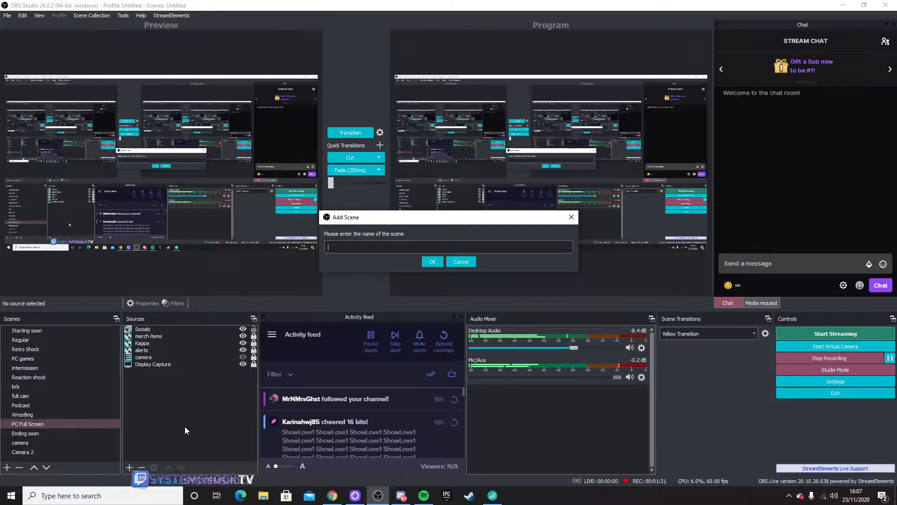
text(NS)
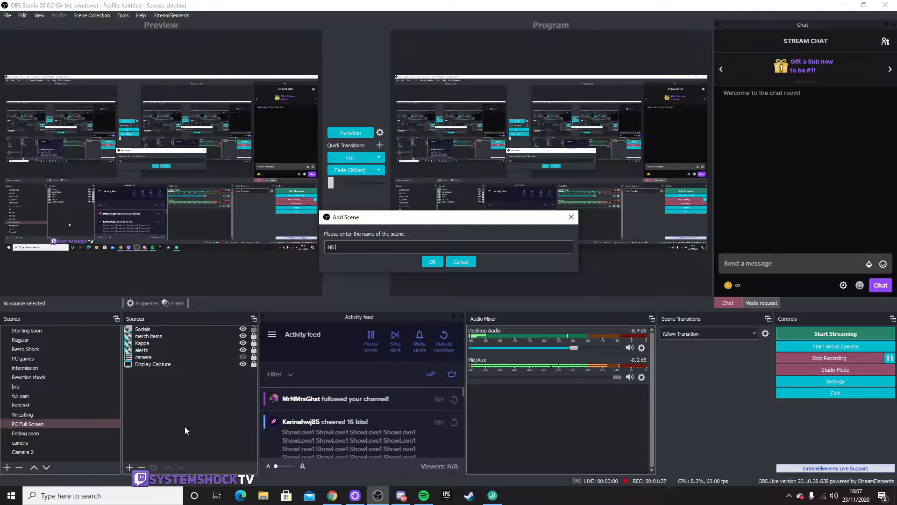
text(cam)
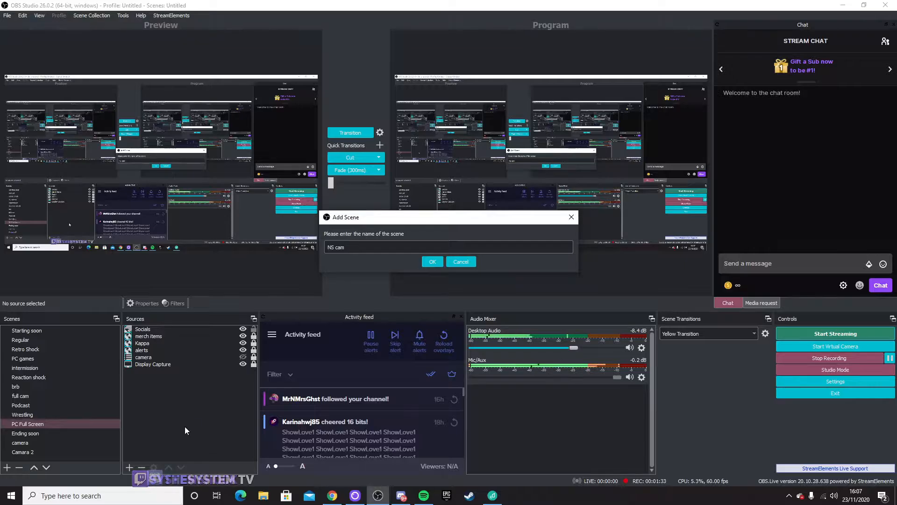
click(431, 262)
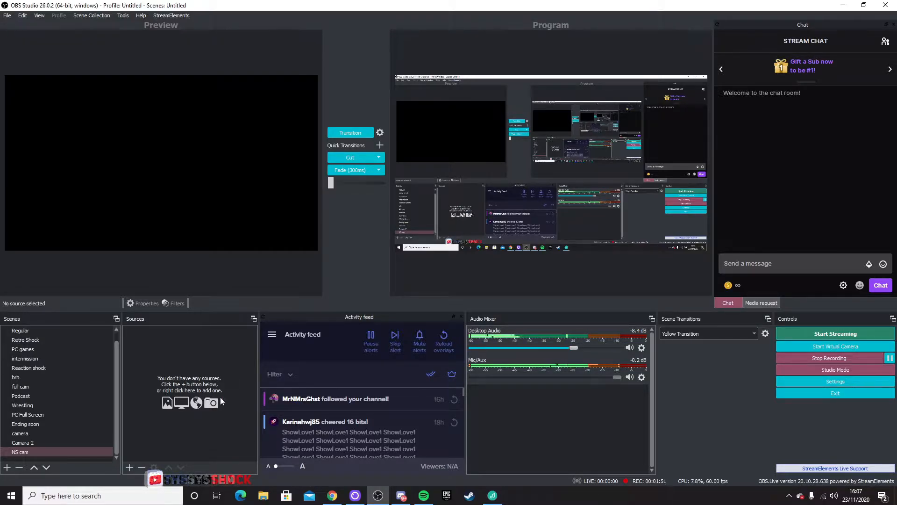
Step: Add a new Video Capture Device source named "webcam 3" to the NS cam scene
click(129, 466)
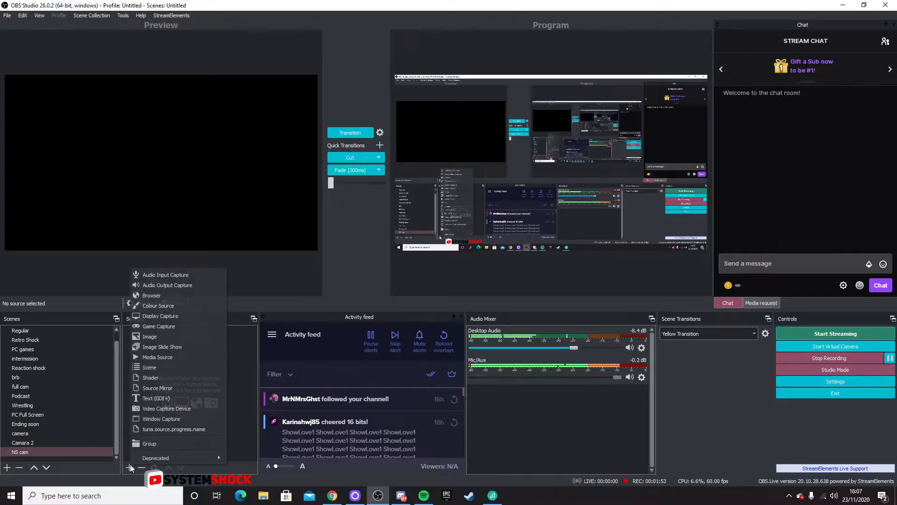
click(158, 410)
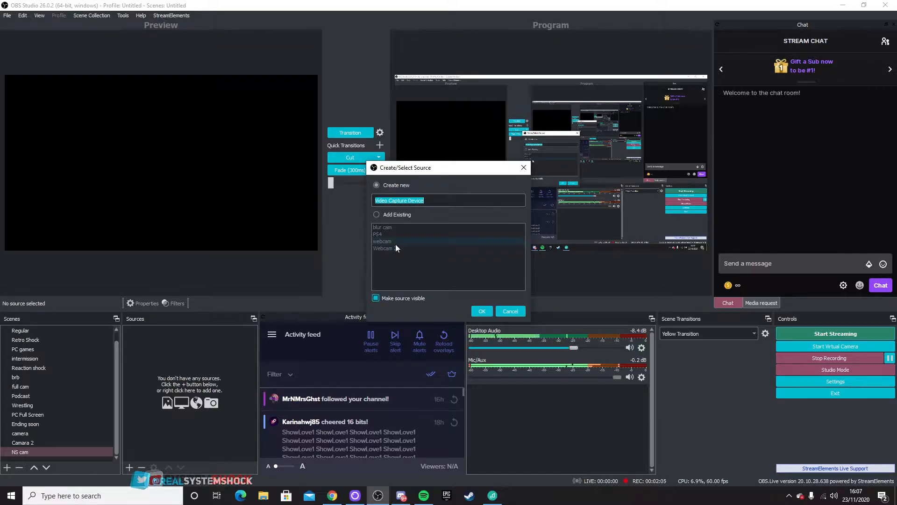
click(434, 201)
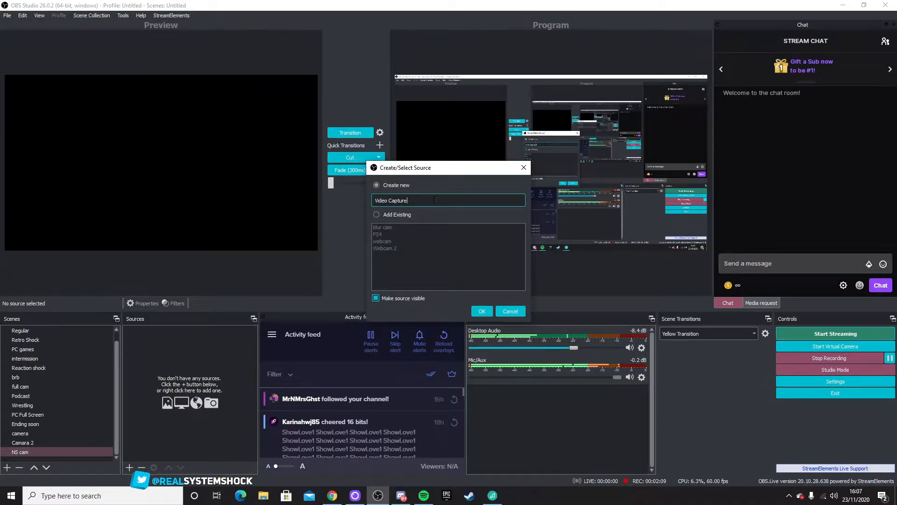
key(BackSpace)
key(BackSpace)
key(BackSpace)
key(BackSpace)
key(BackSpace)
key(BackSpace)
key(BackSpace)
key(BackSpace)
key(BackSpace)
key(BackSpace)
key(BackSpace)
key(BackSpace)
key(BackSpace)
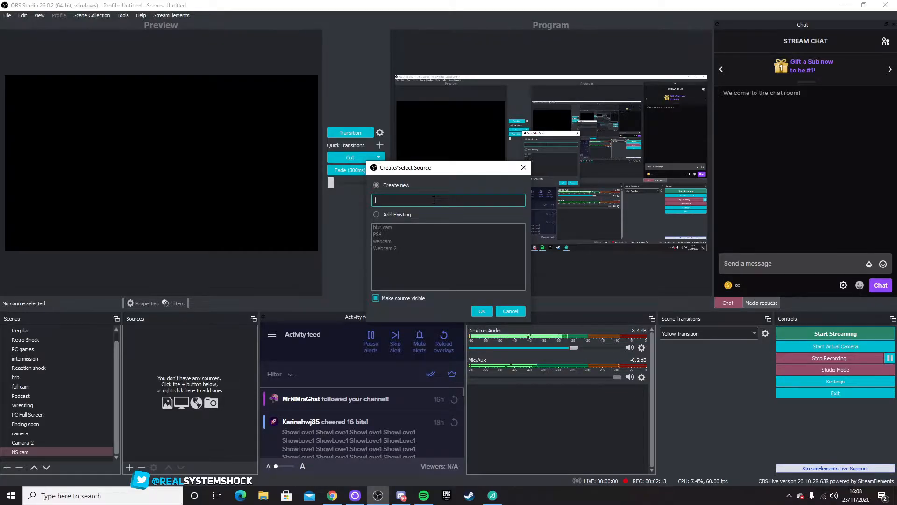
text(cm)
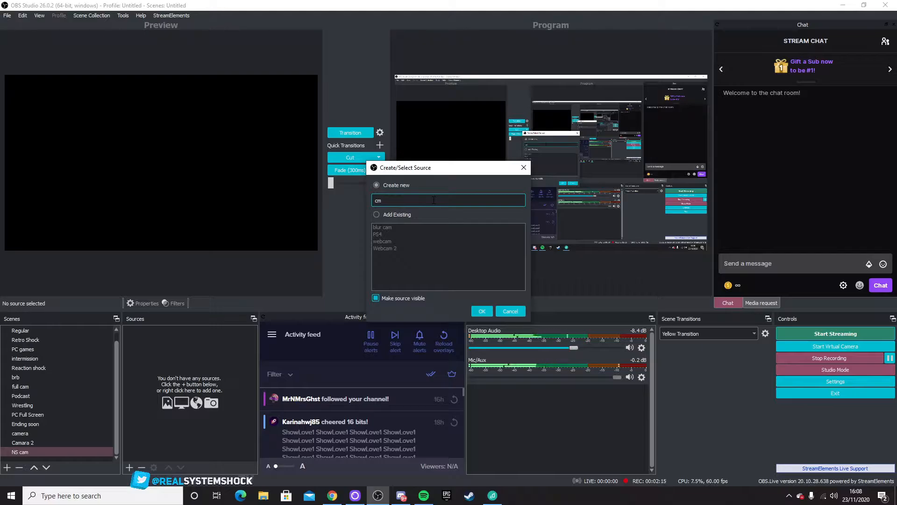
key(BackSpace)
text(a)
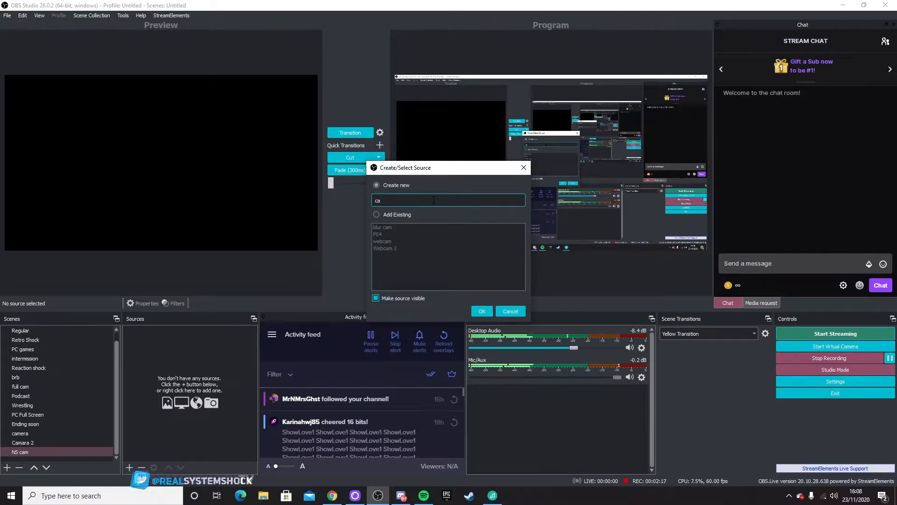
key(BackSpace)
key(BackSpace)
text(webc)
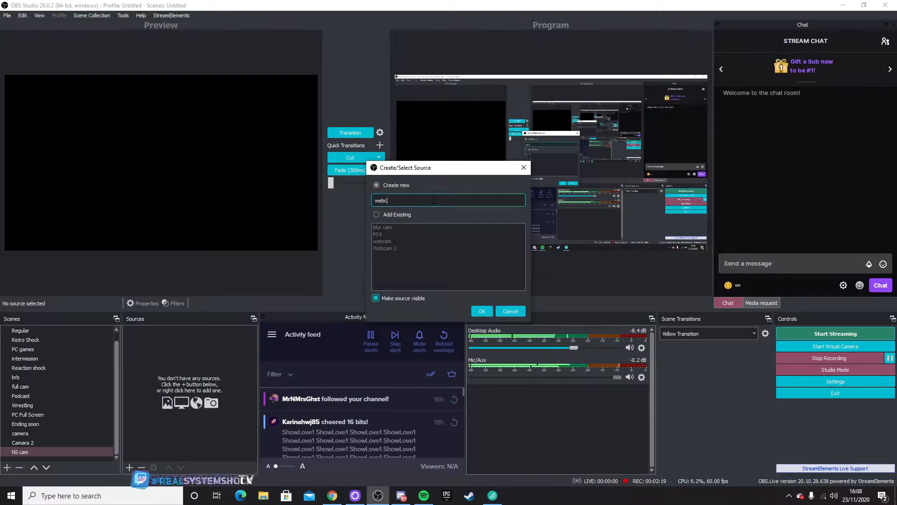
text(am 3)
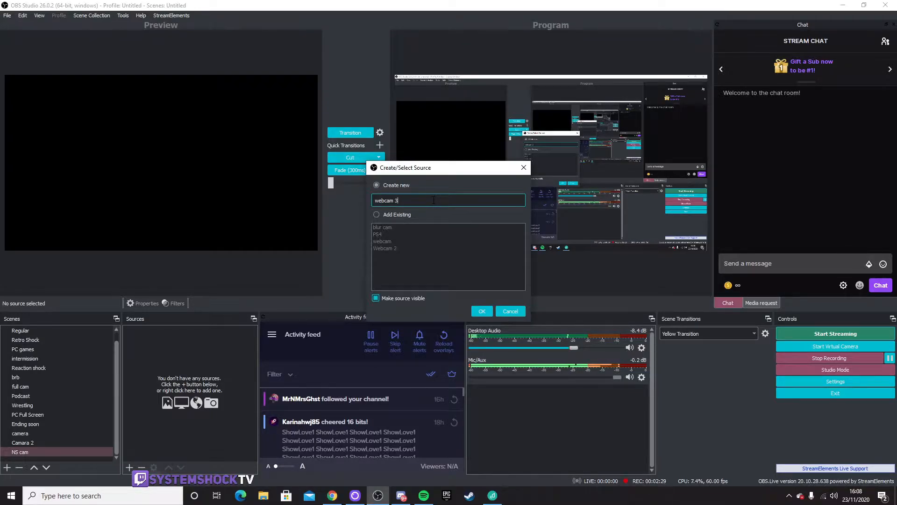
click(489, 310)
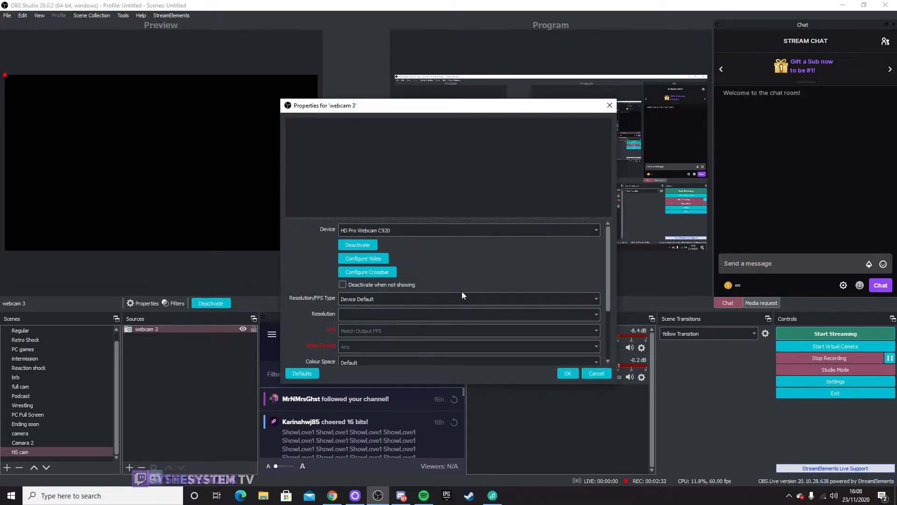
Step: Set the capture device of the webcam 3 source to Logi Capture
scroll(462, 292, down, 3)
scroll(462, 292, up, 3)
scroll(462, 292, down, 3)
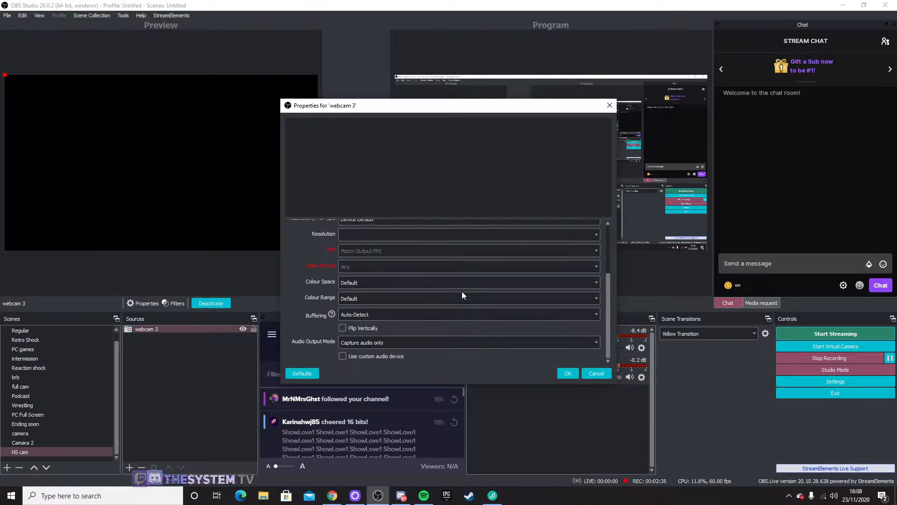
scroll(462, 292, up, 3)
scroll(462, 292, down, 3)
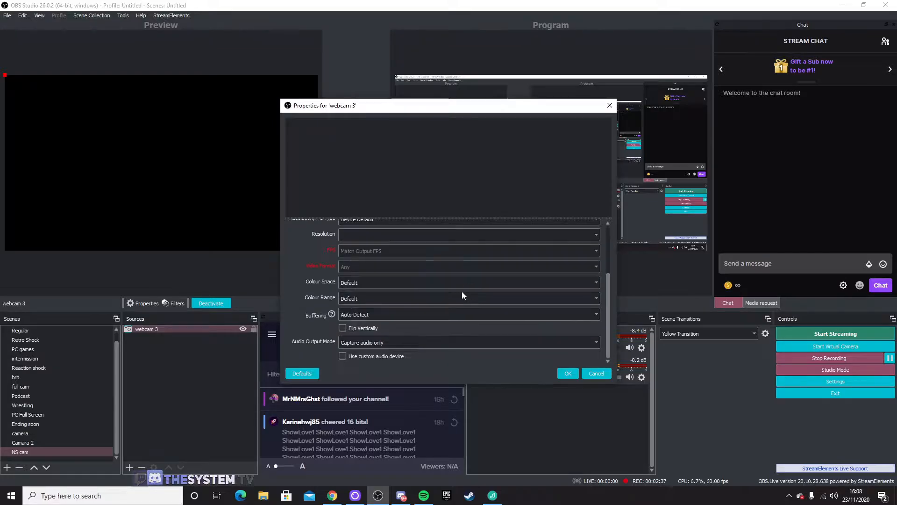
scroll(462, 292, up, 3)
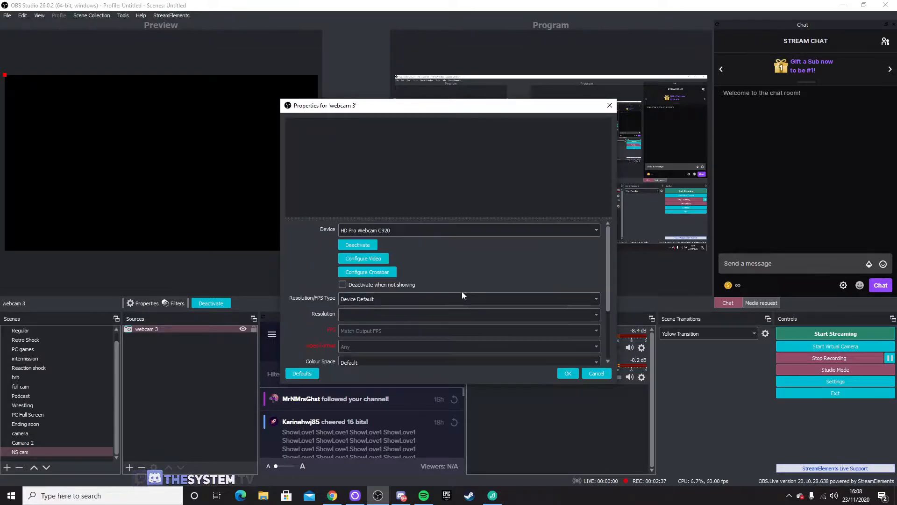
click(439, 229)
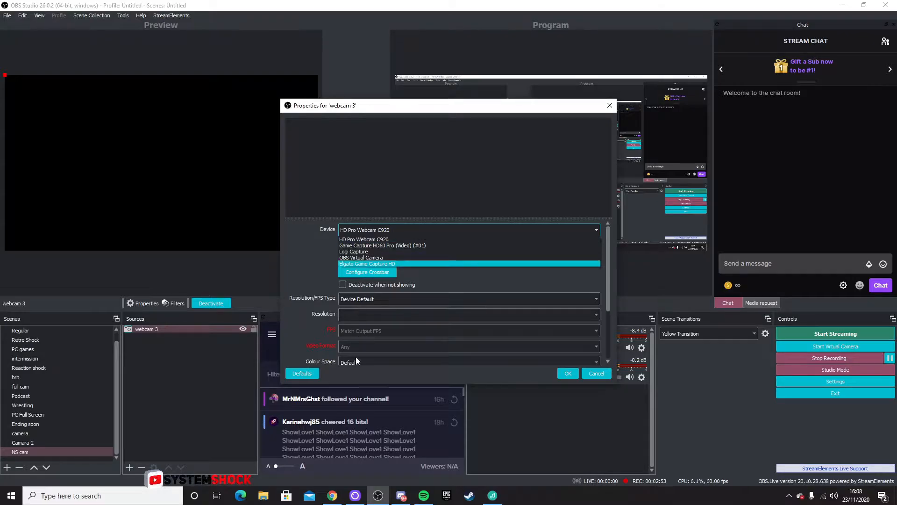
mouse_move(355, 498)
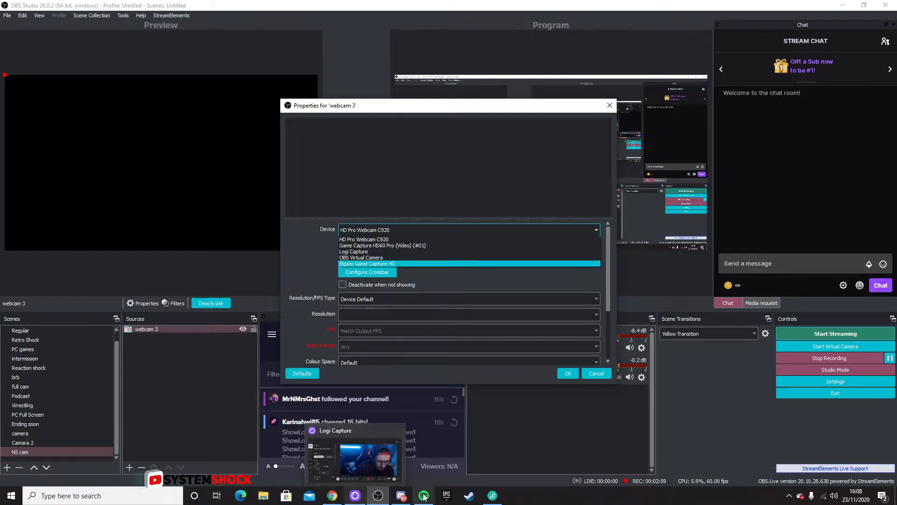
click(341, 251)
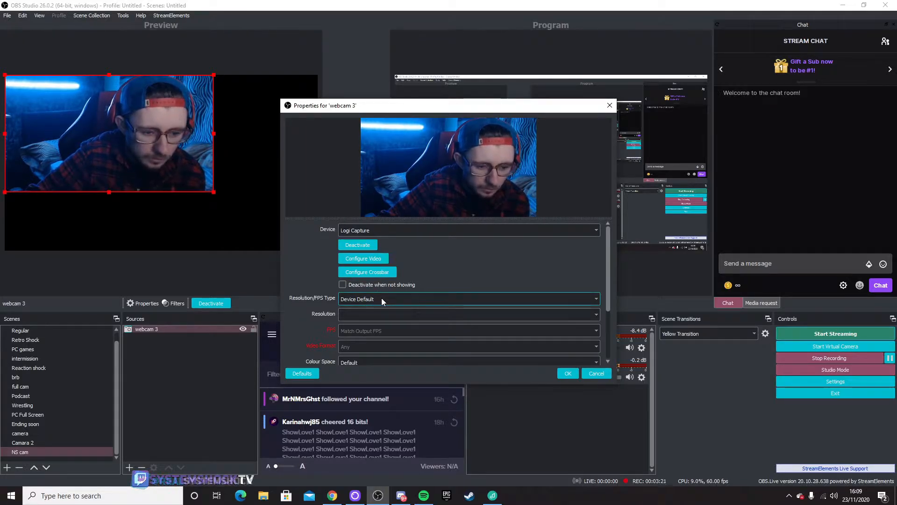
Step: Keep the audio output mode on "Capture audio only" and accept the webcam 3 properties
scroll(381, 298, down, 3)
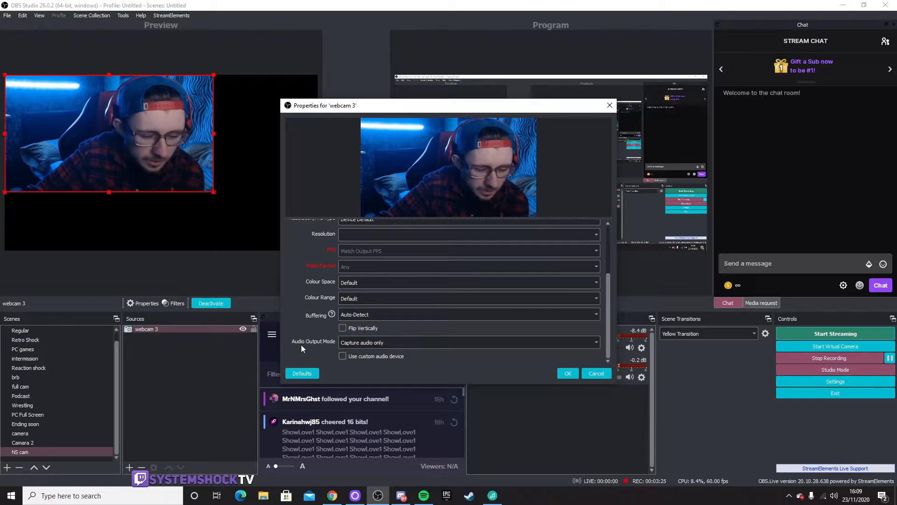
click(407, 344)
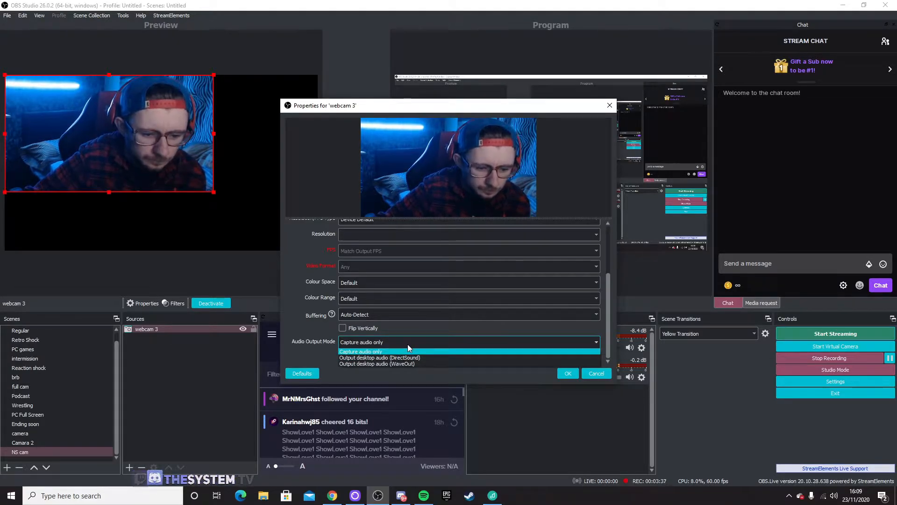
click(408, 344)
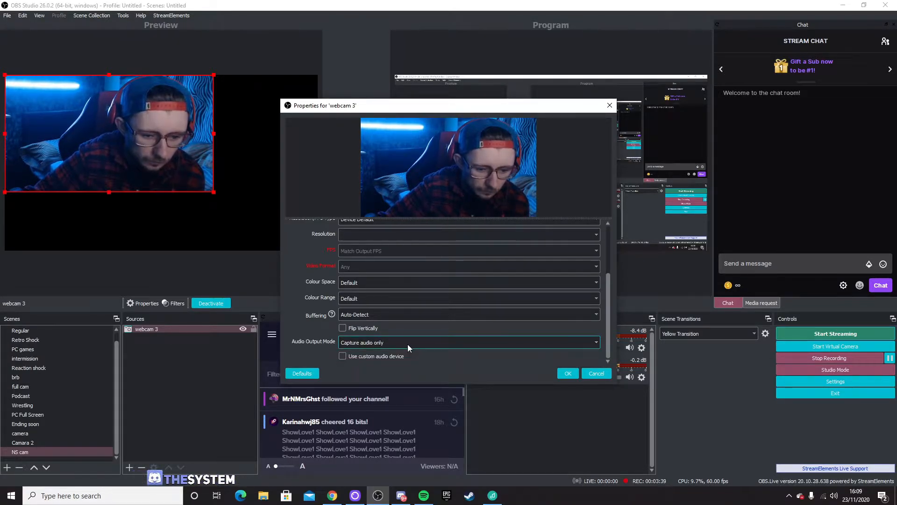
click(566, 374)
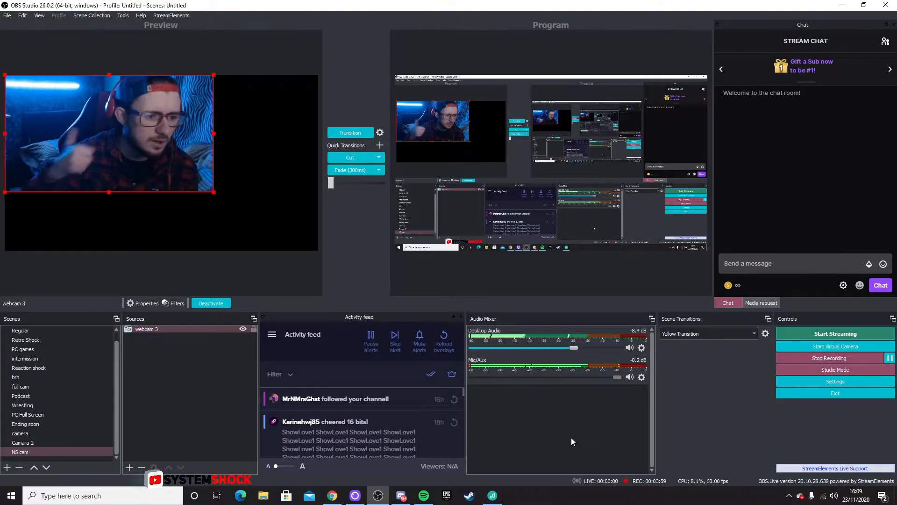
Step: Centre the webcam 3 source on the screen with the Centre to screen transform
right_click(115, 137)
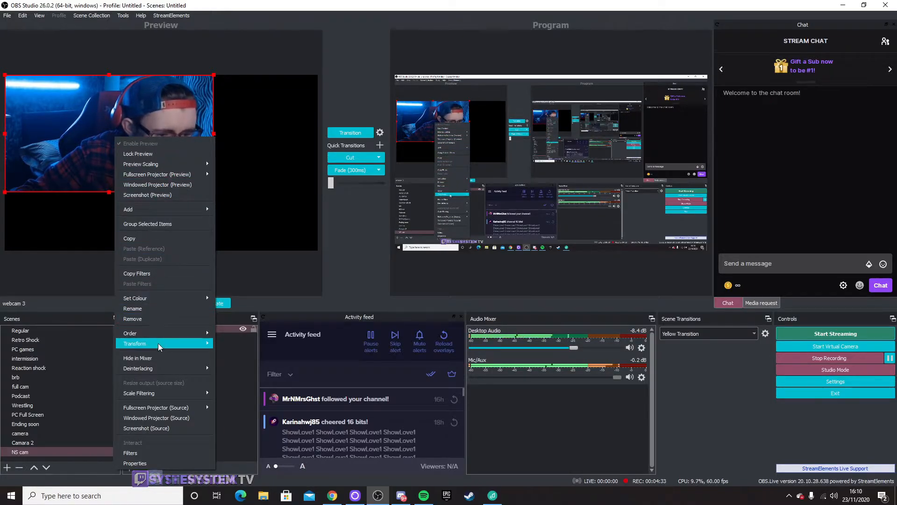
mouse_move(158, 343)
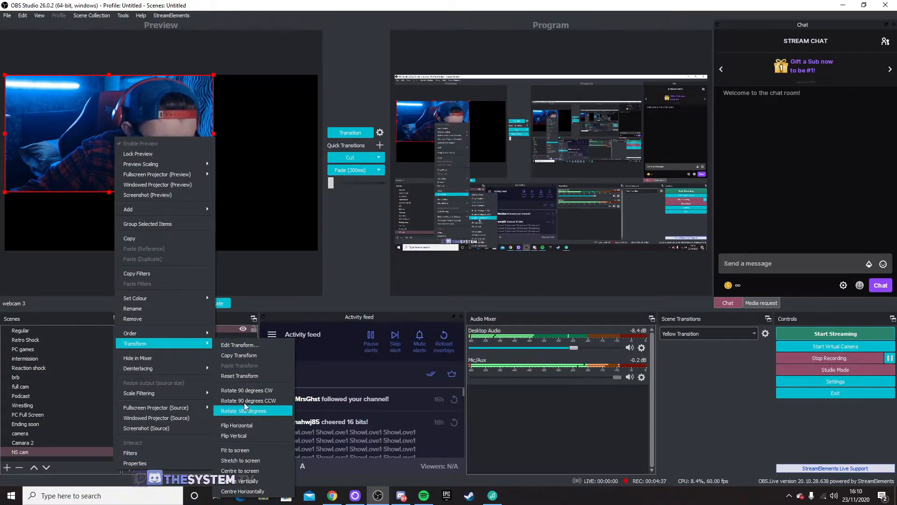
click(279, 469)
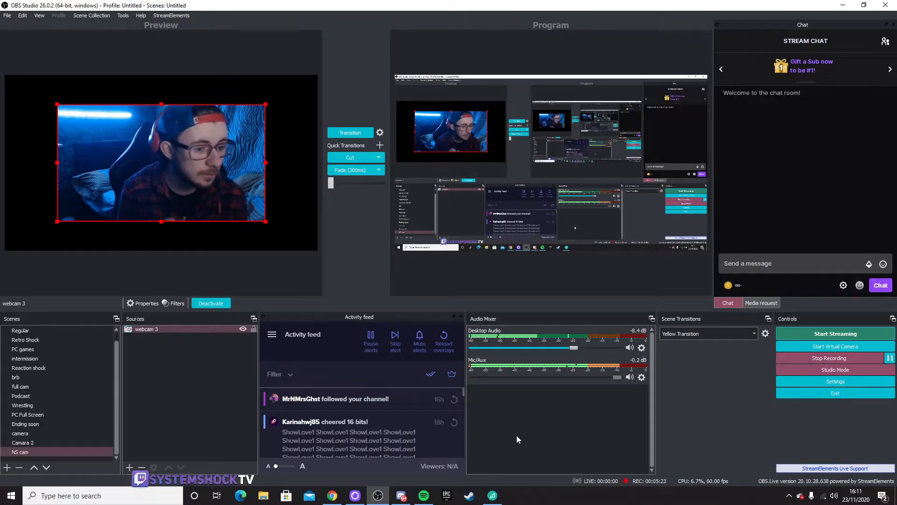
click(129, 467)
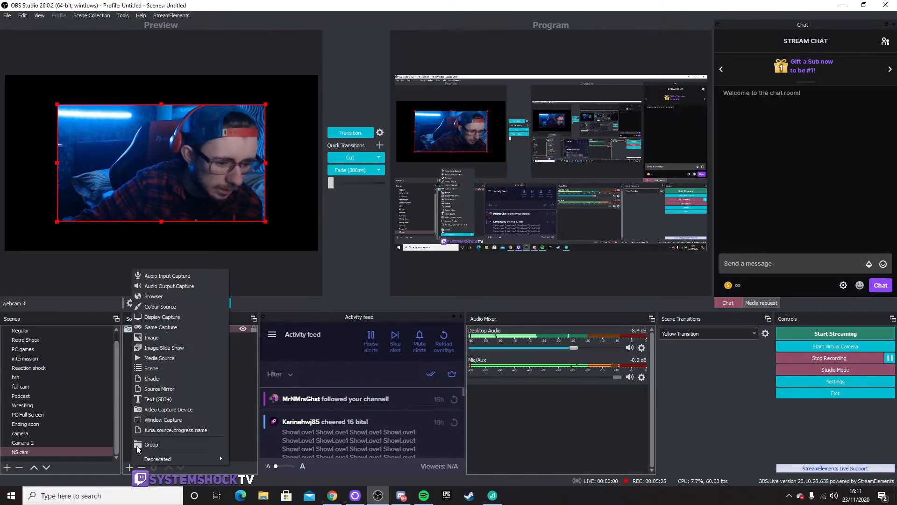
click(151, 341)
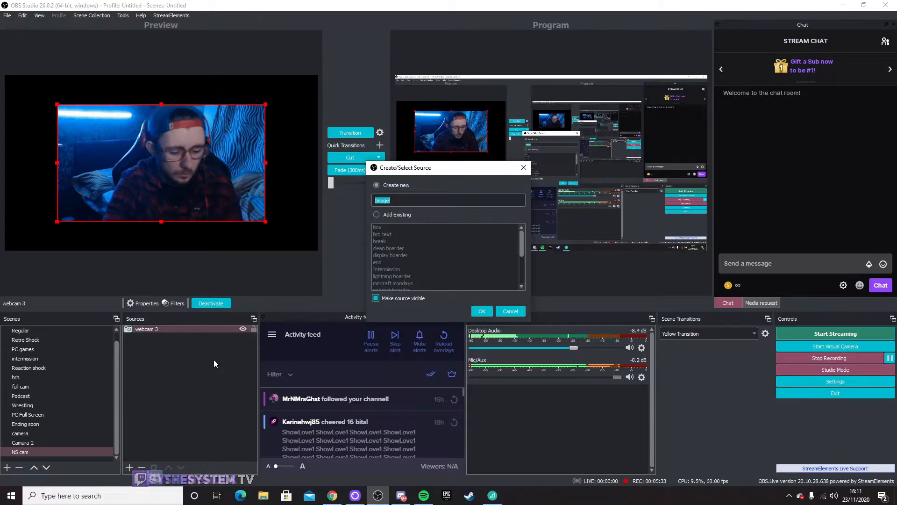
key(BackSpace)
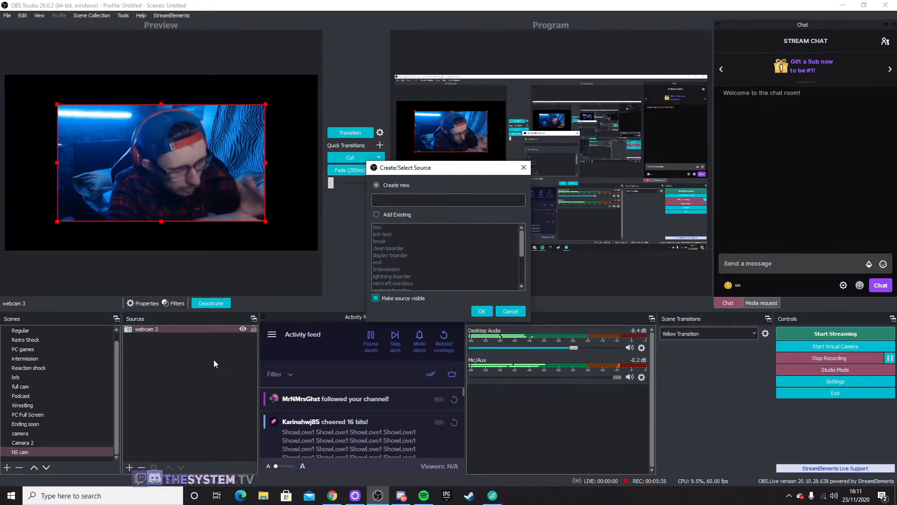
click(510, 311)
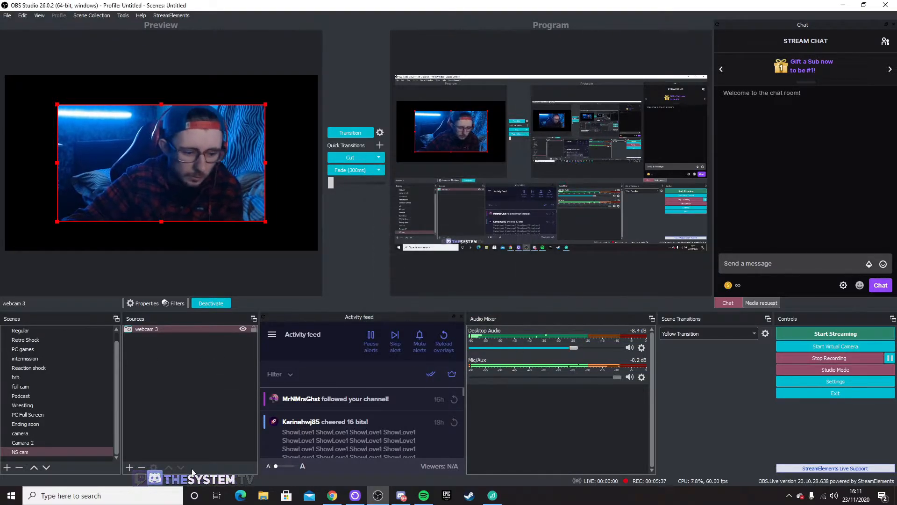
Step: Add a new Image source named "gold cam" to the NS cam scene
click(129, 467)
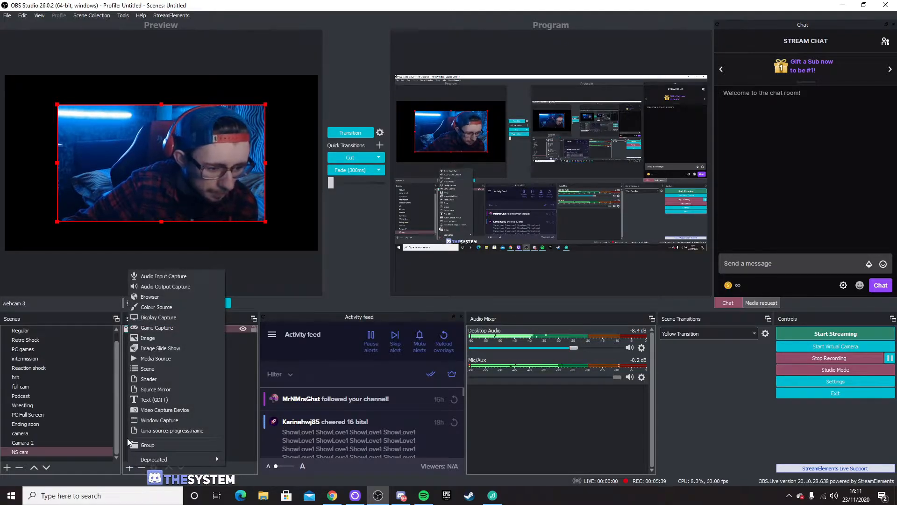
click(165, 338)
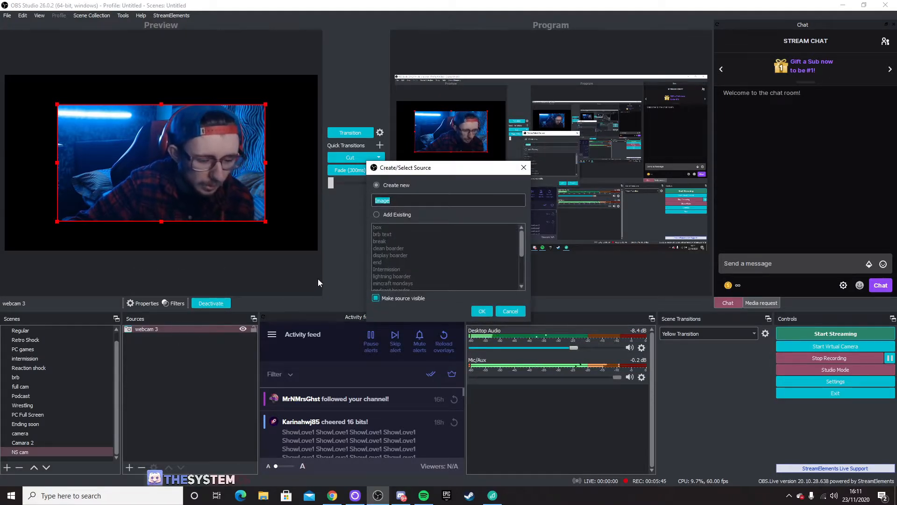
key(BackSpace)
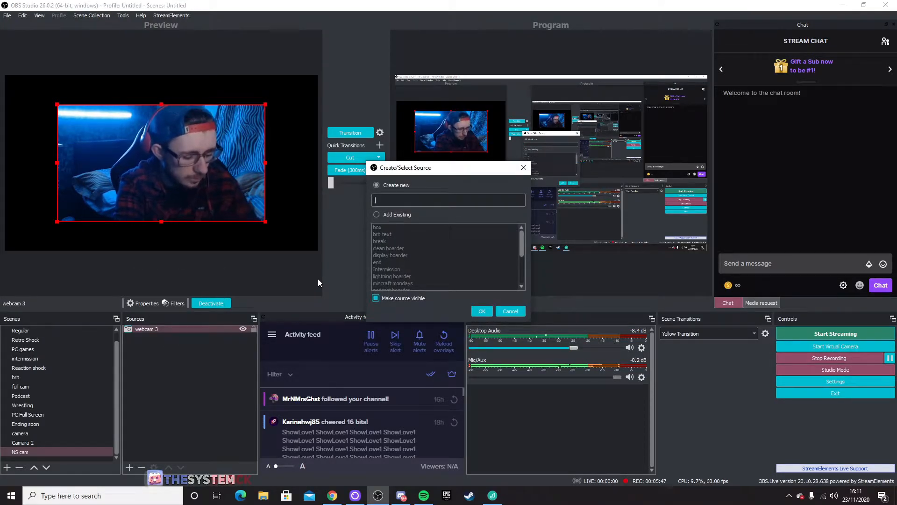
text(gold cam)
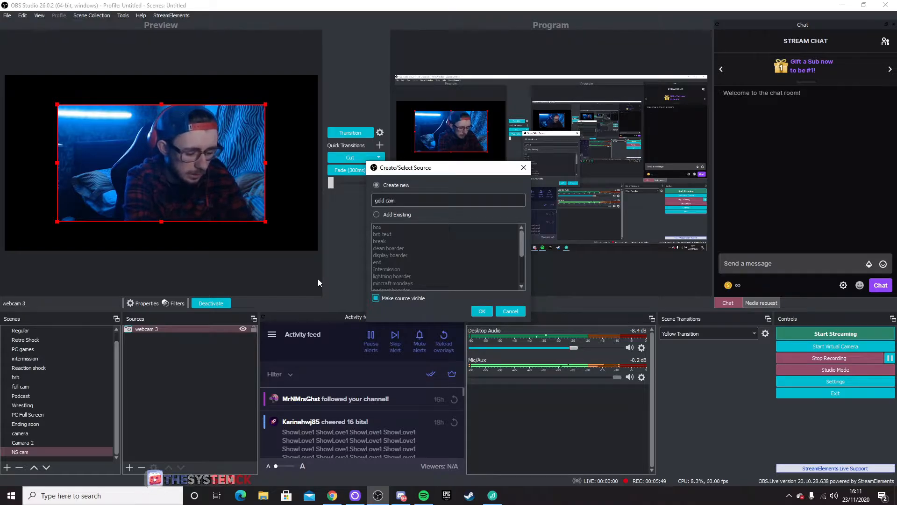
click(482, 311)
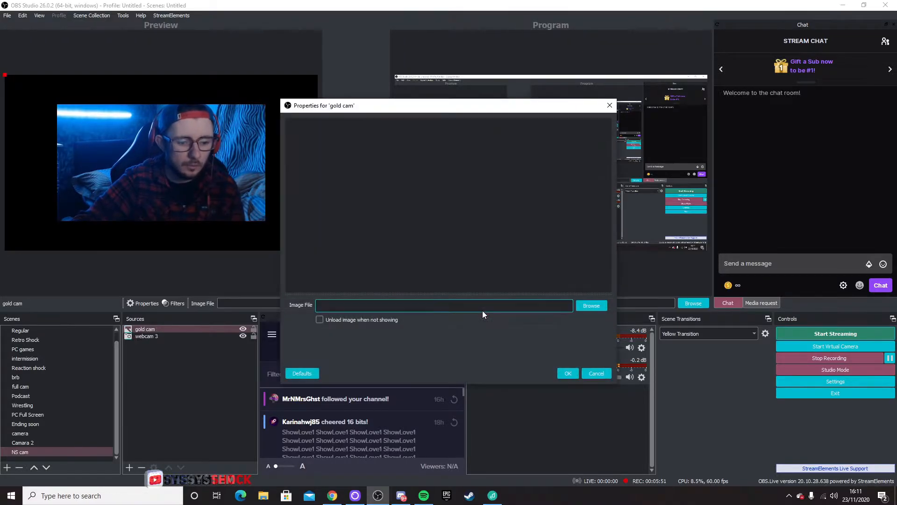
Step: Load "gold nick boarder.png" from the Pictures folder as the gold cam image file and accept the properties
click(591, 305)
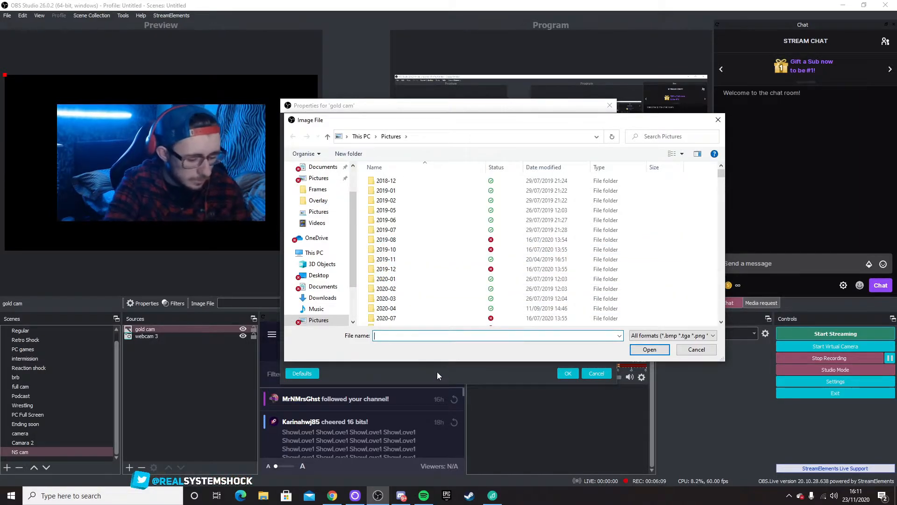
text(gold)
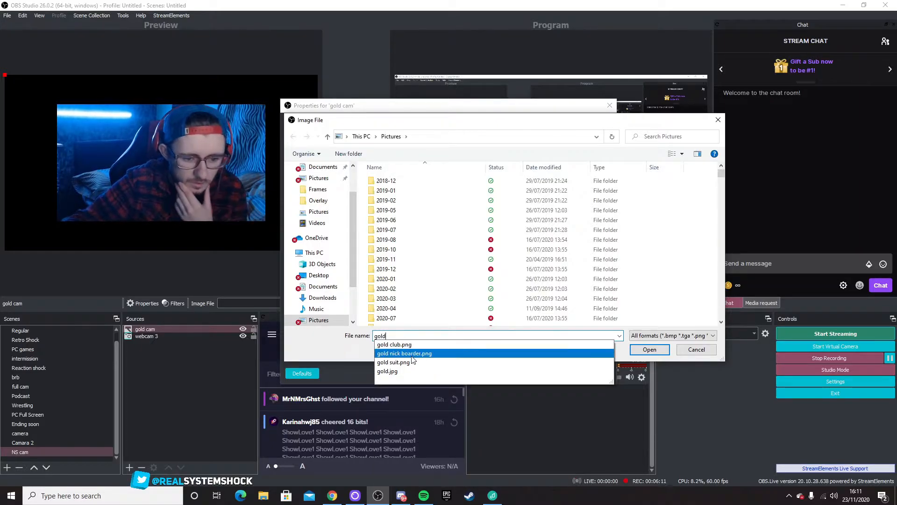
click(411, 355)
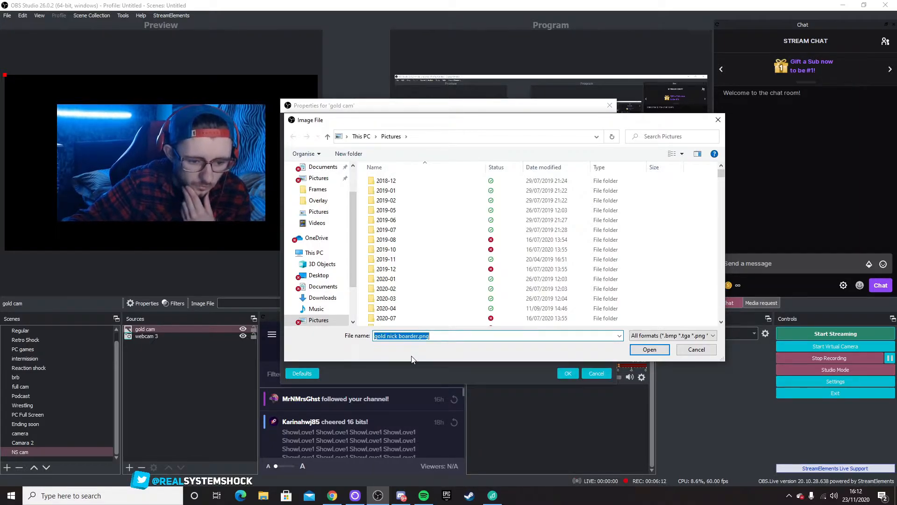
click(635, 351)
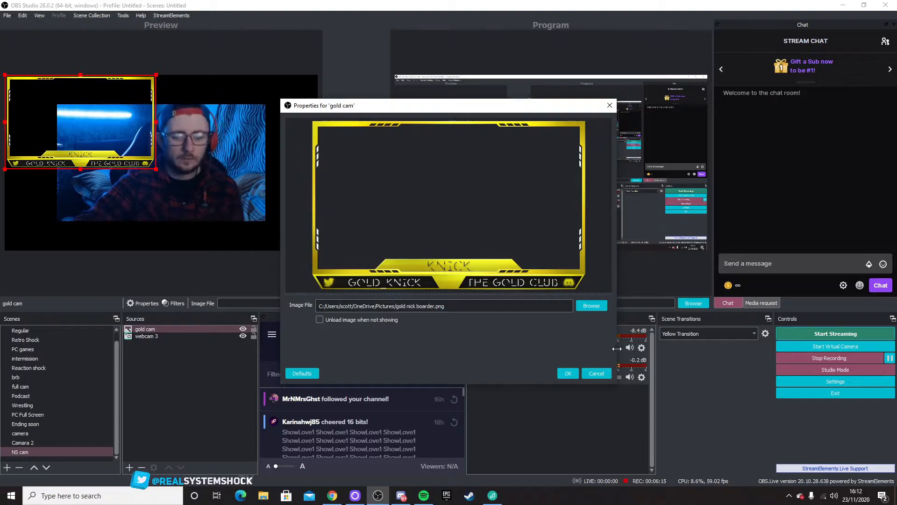
click(571, 372)
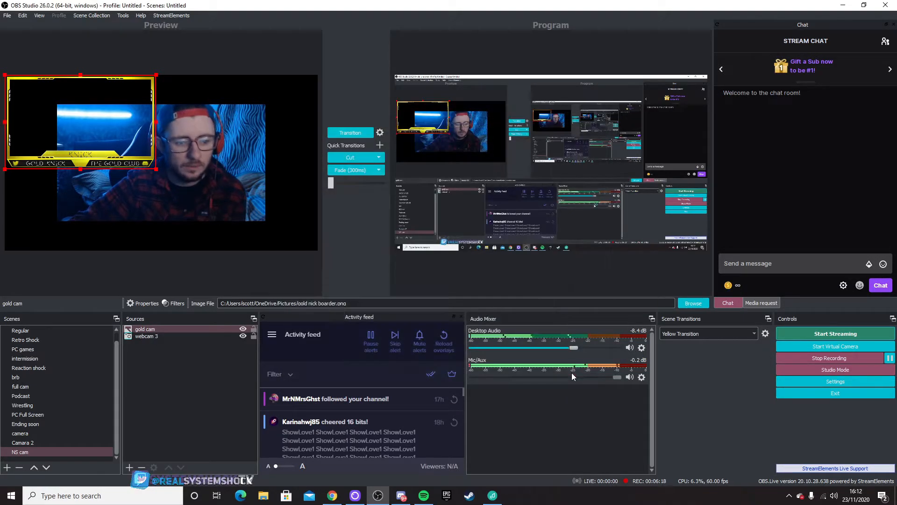
Step: Lock the webcam 3 source in place and clear the source selection
click(252, 338)
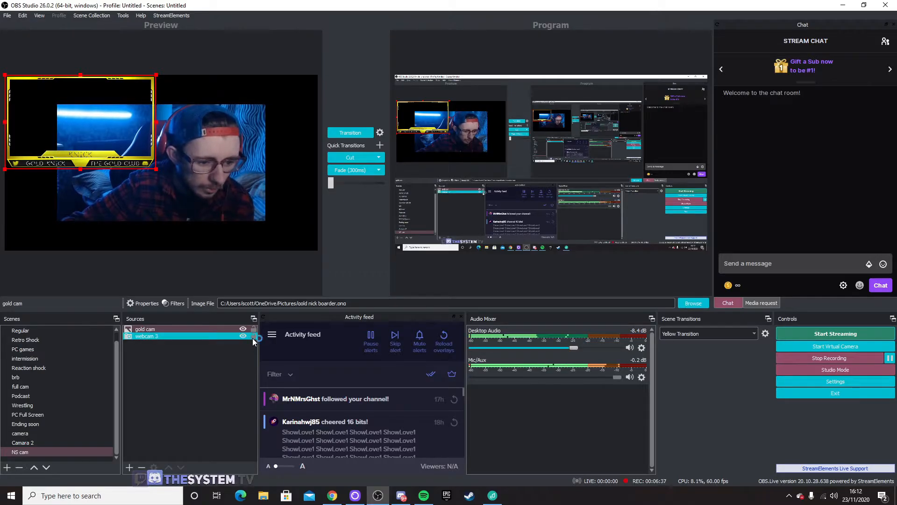
click(199, 338)
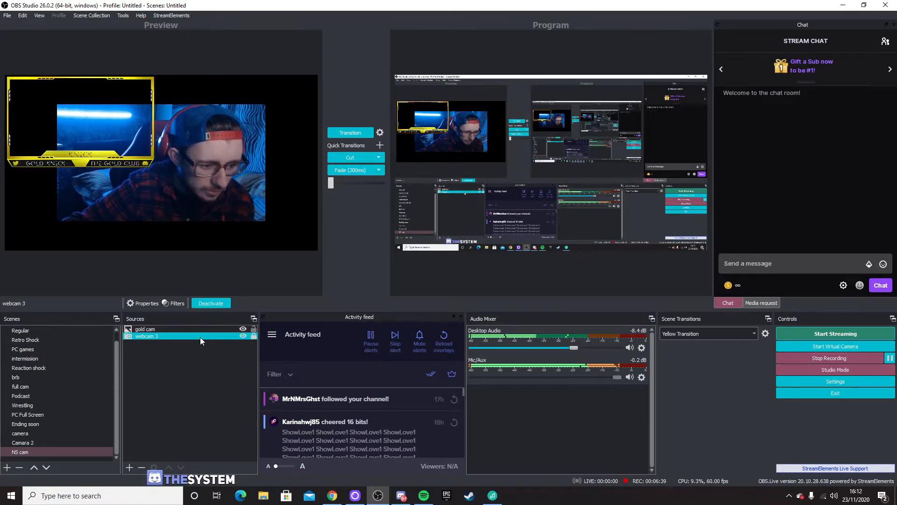
click(217, 199)
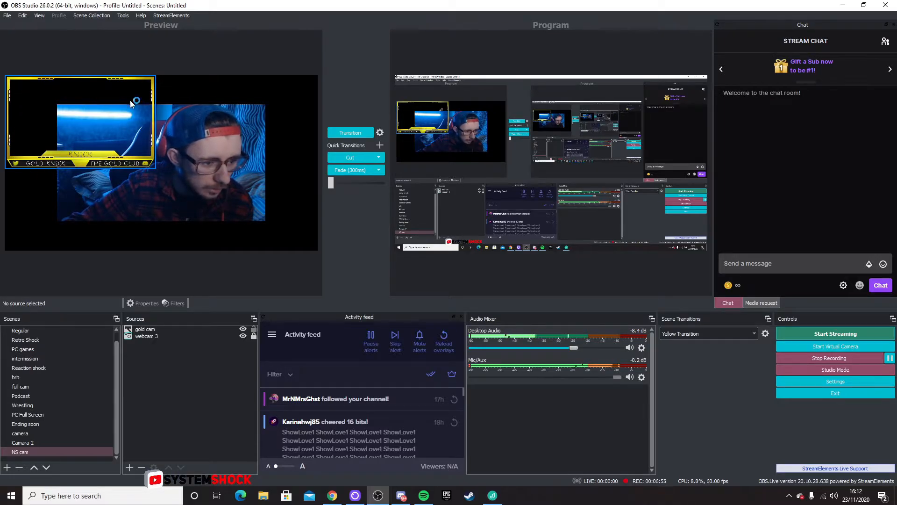
Step: Move and enlarge the gold cam border in the preview until it frames the whole webcam picture, then deselect it
mouse_move(79, 160)
mouse_down()
mouse_move(92, 168)
mouse_move(83, 162)
mouse_up()
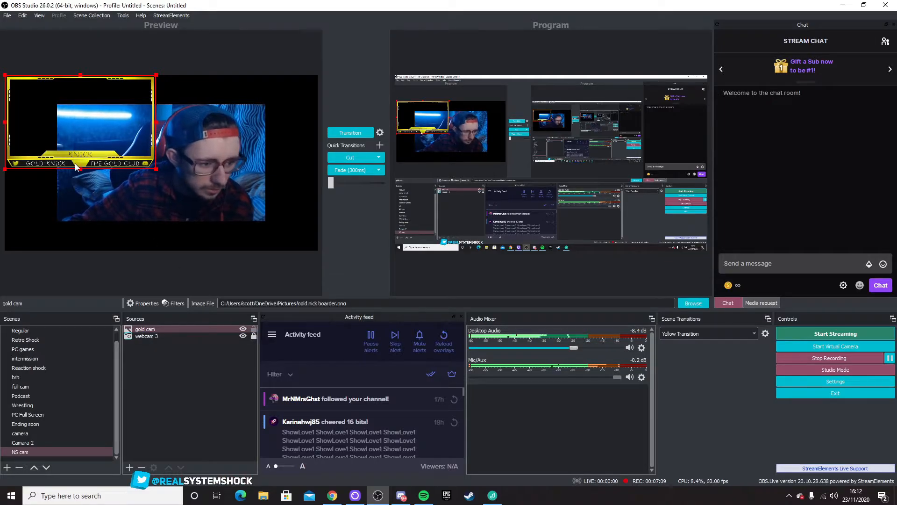
drag(76, 164, 124, 189)
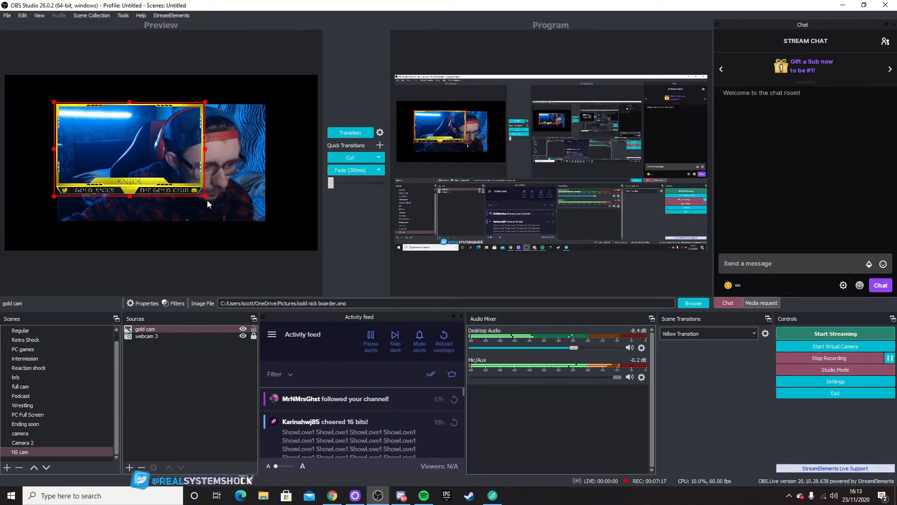
drag(205, 197, 213, 226)
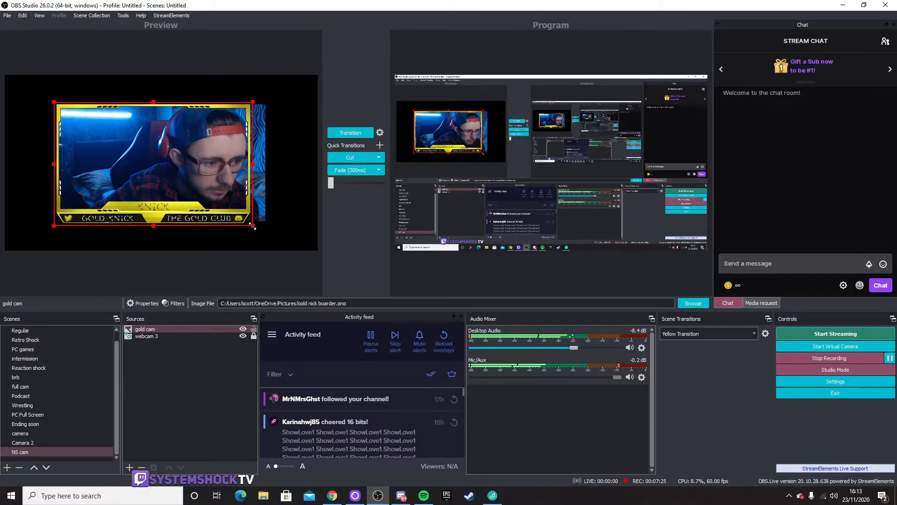
drag(253, 227, 255, 228)
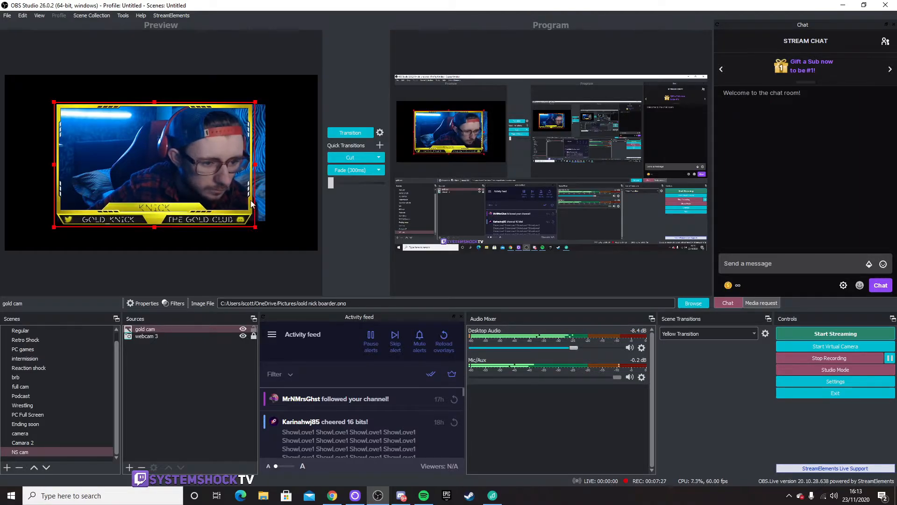
drag(254, 166, 270, 167)
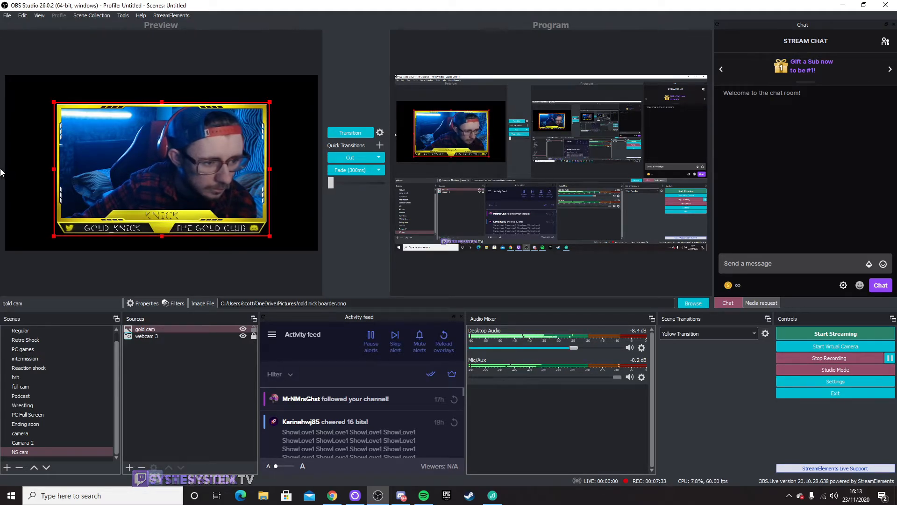
click(146, 385)
click(145, 384)
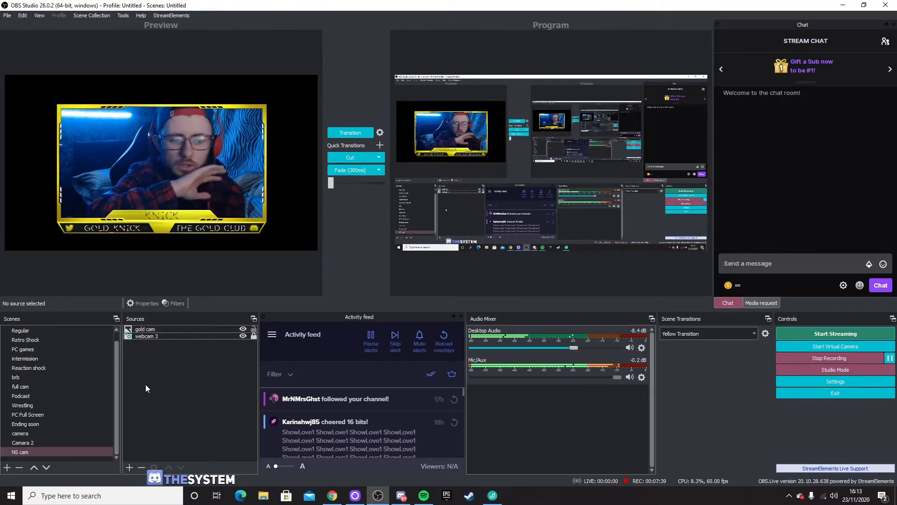
Step: Hide the webcam 3 source and show it again, twice, to demonstrate its visibility toggle
click(243, 336)
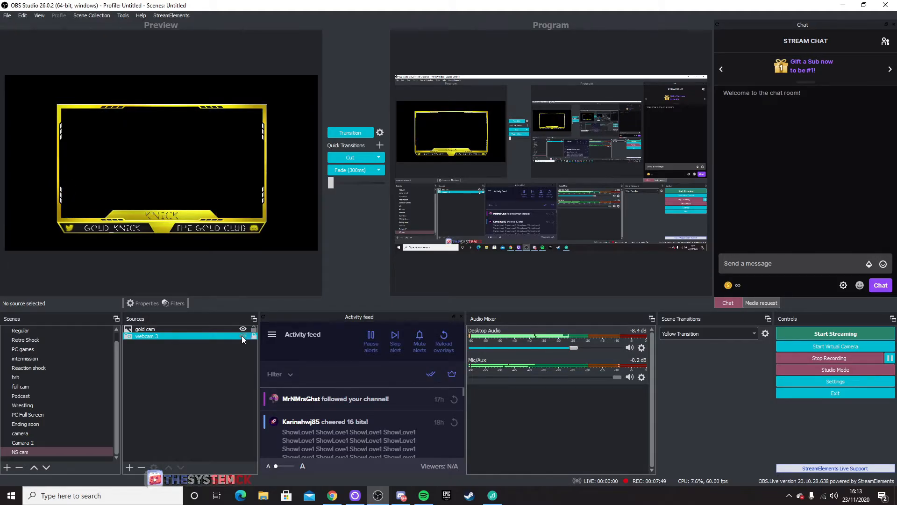
click(243, 335)
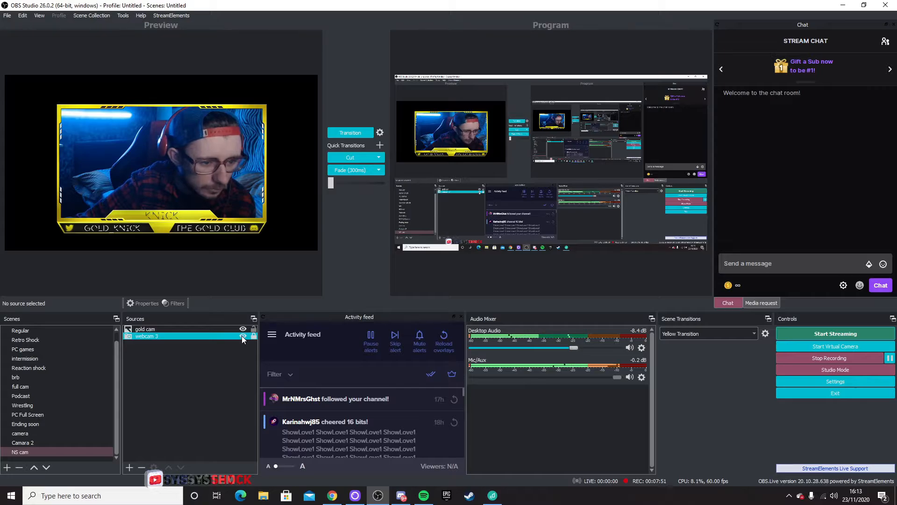
click(242, 335)
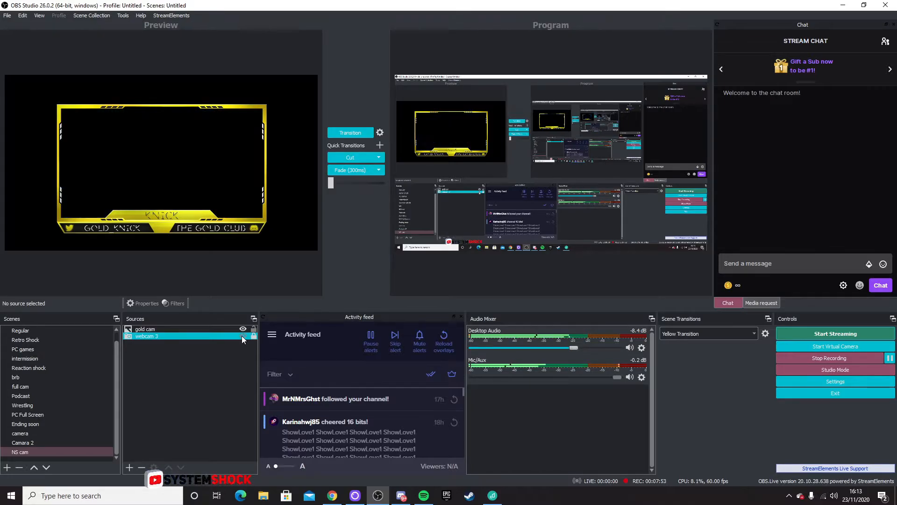
click(242, 335)
click(233, 347)
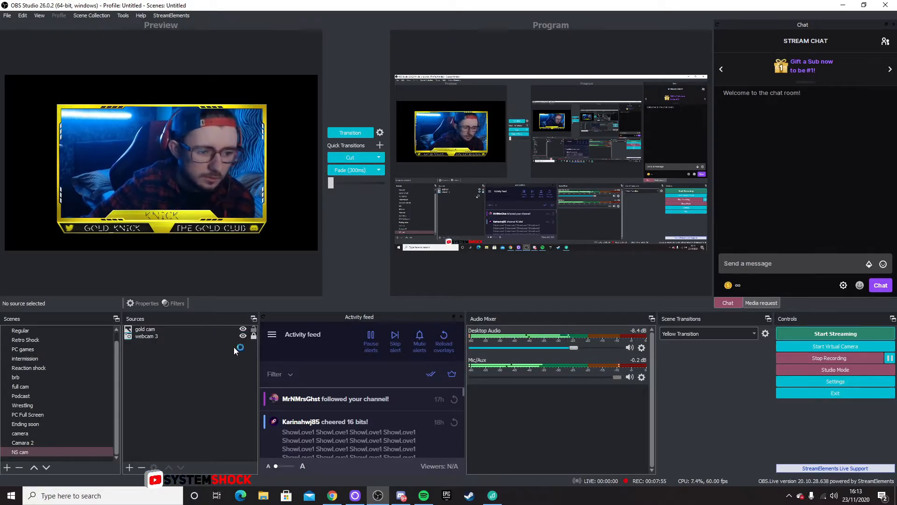
Step: Hide the gold cam border to view the webcam without it, and show the border again
click(244, 335)
click(241, 329)
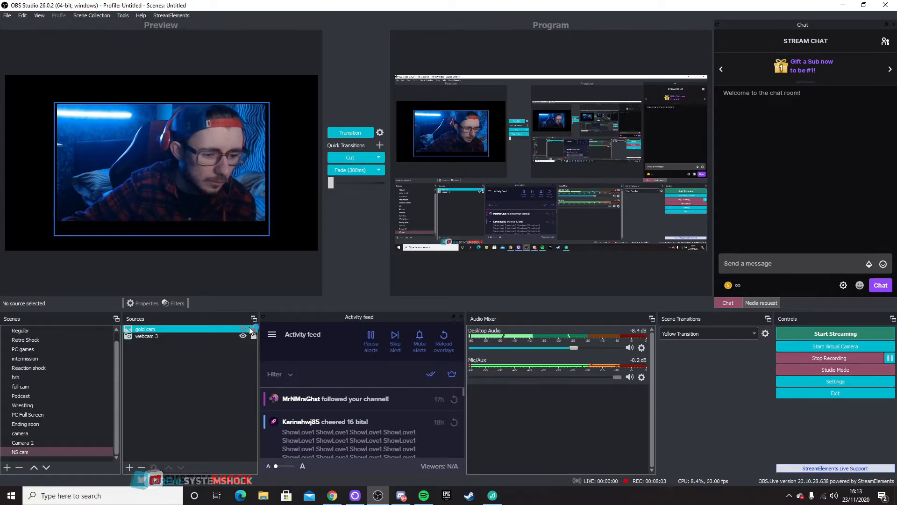
click(233, 335)
click(220, 345)
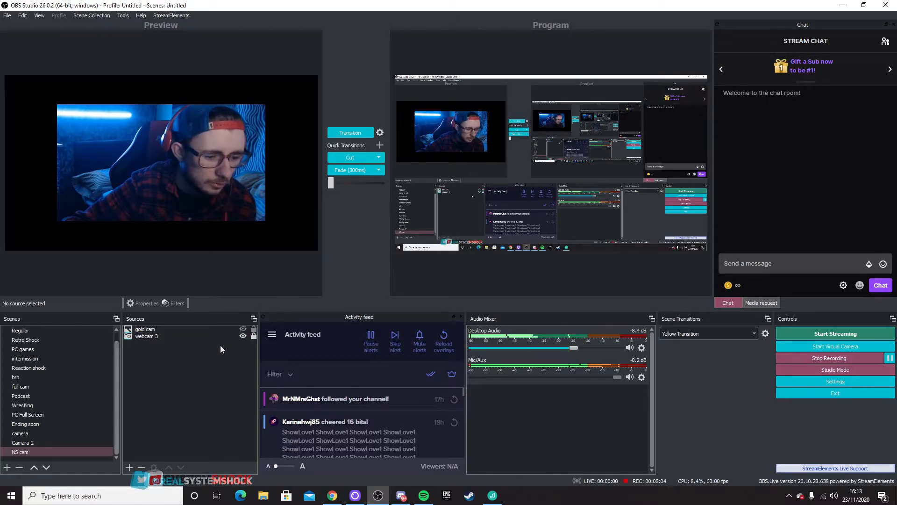
click(243, 329)
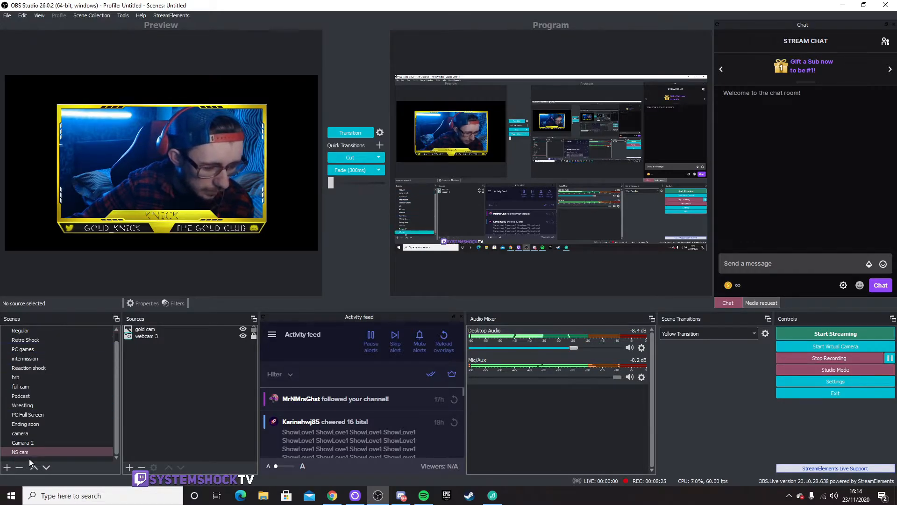
Step: Add a new scene named "gamplay"
click(7, 468)
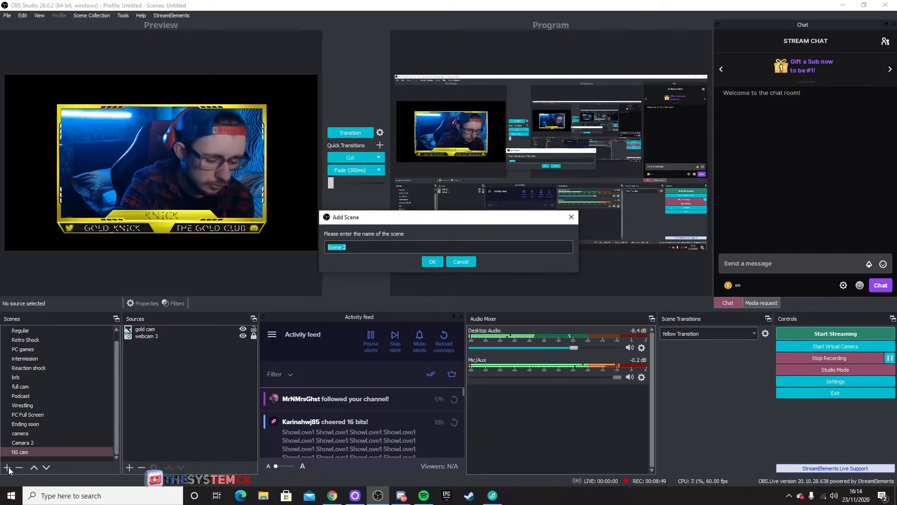
key(BackSpace)
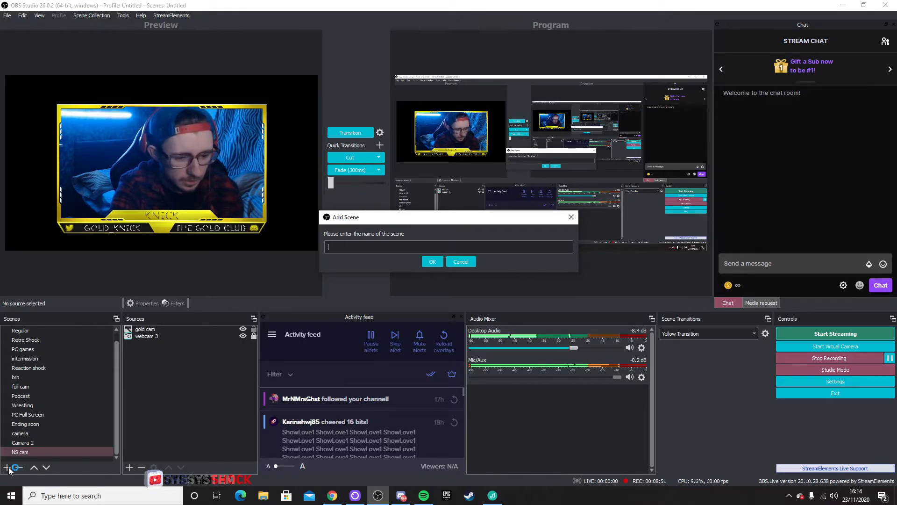
text(gm)
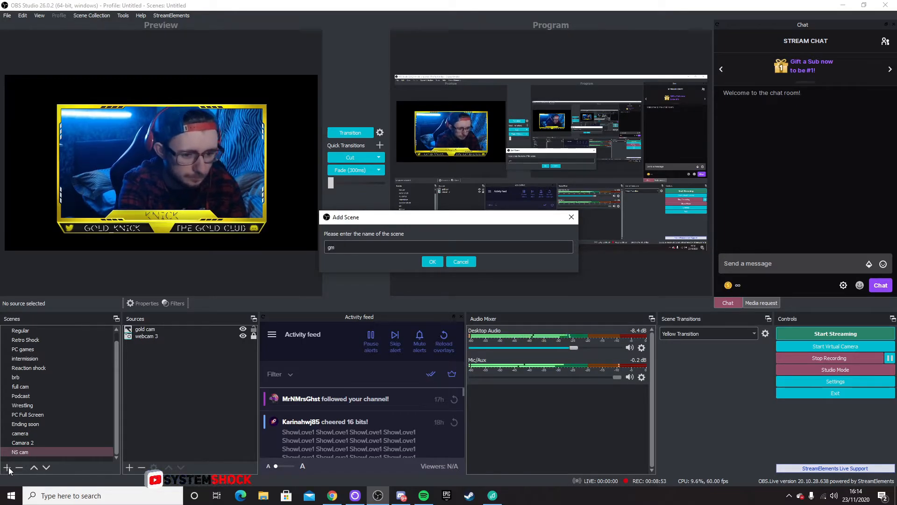
key(BackSpace)
text(amplay)
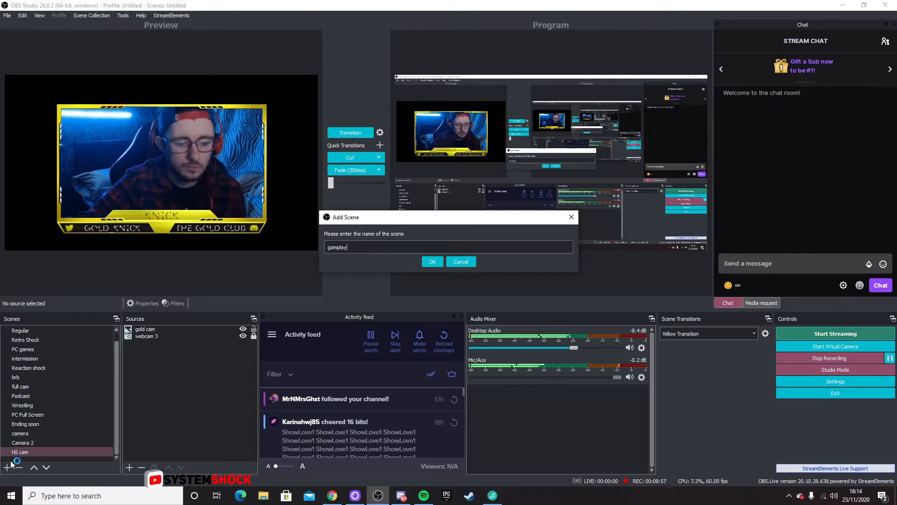
click(430, 265)
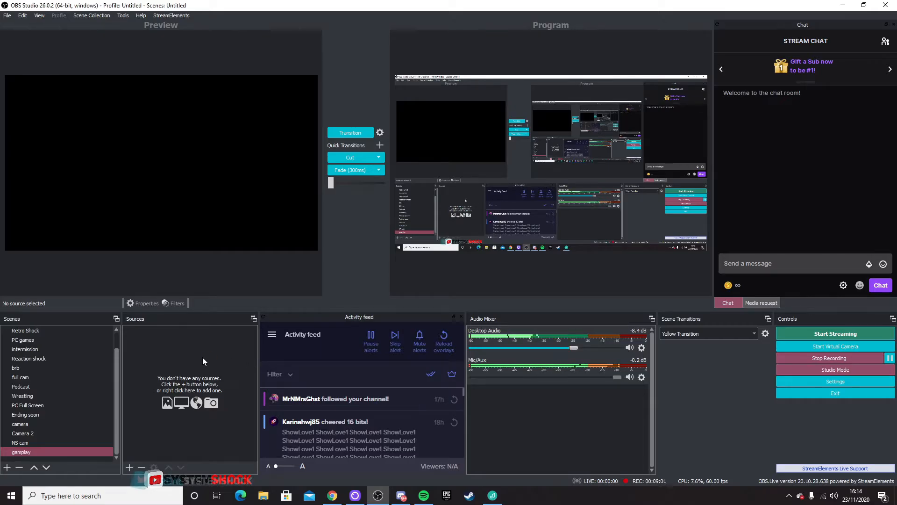
right_click(172, 394)
mouse_move(180, 400)
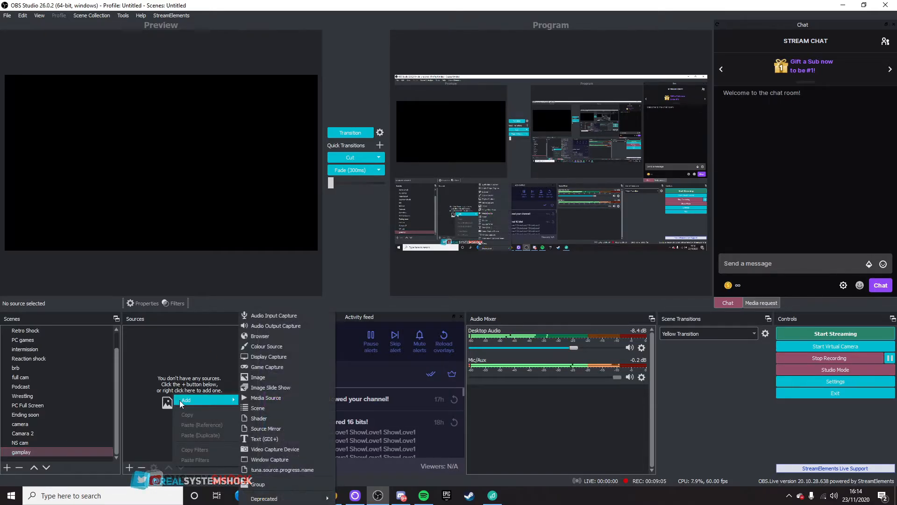
click(150, 418)
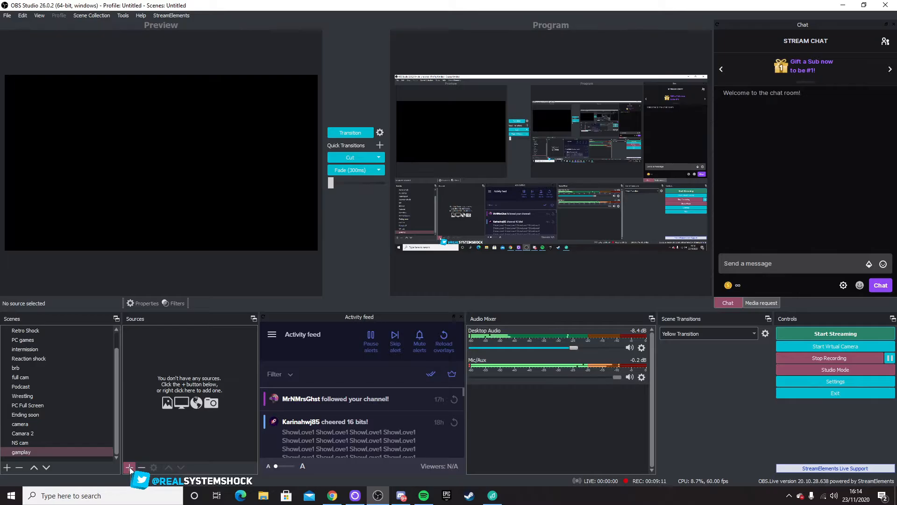
right_click(156, 448)
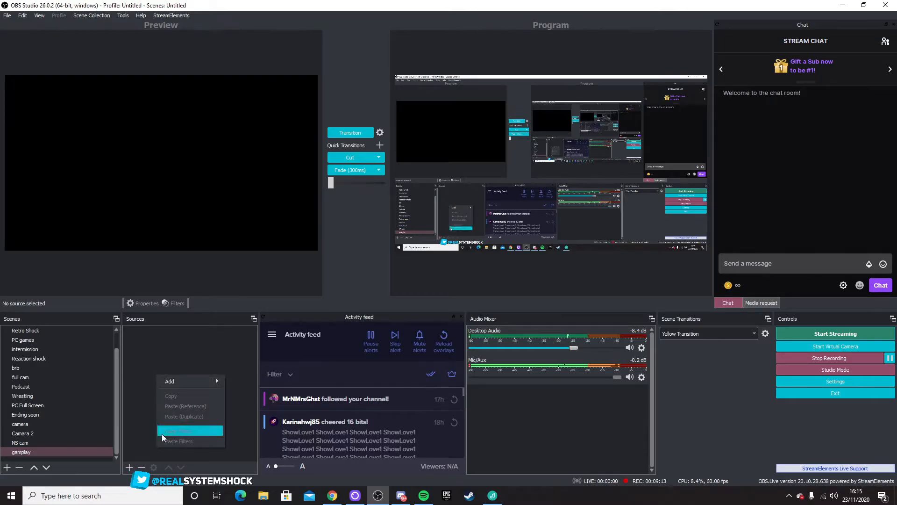
mouse_move(189, 382)
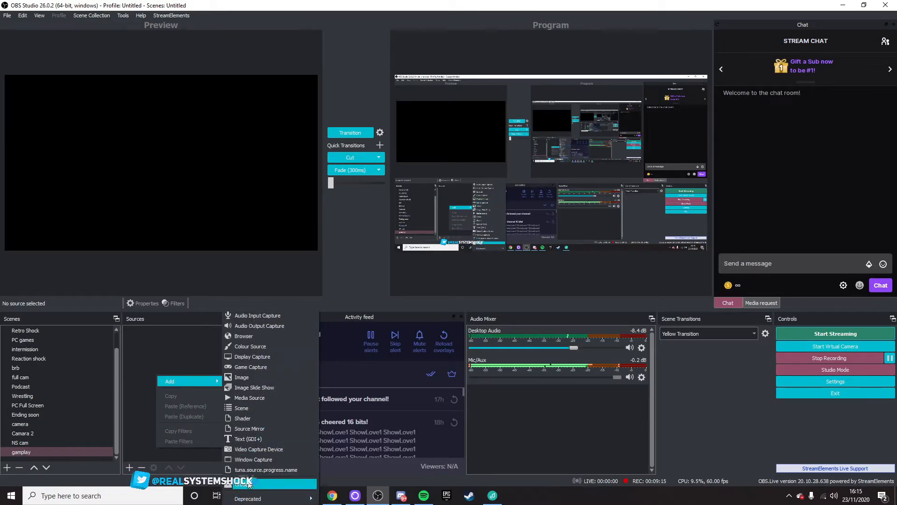
mouse_move(246, 499)
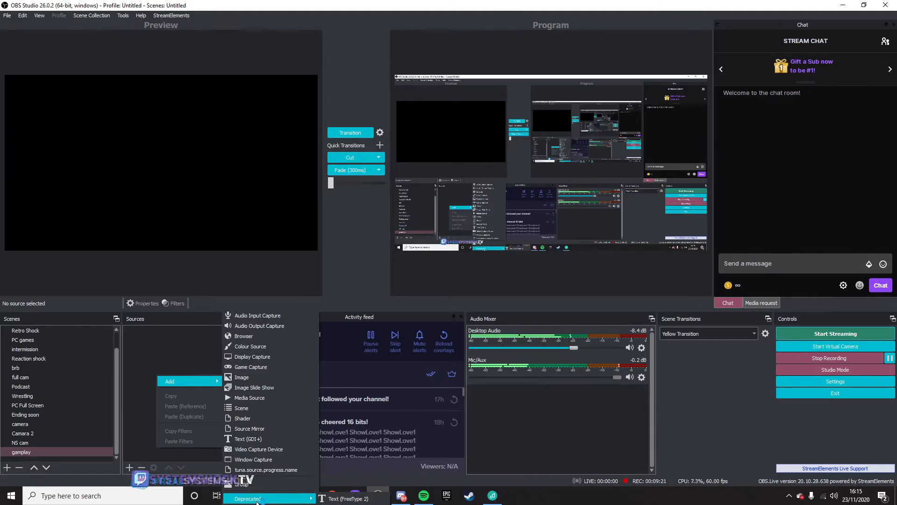
click(142, 433)
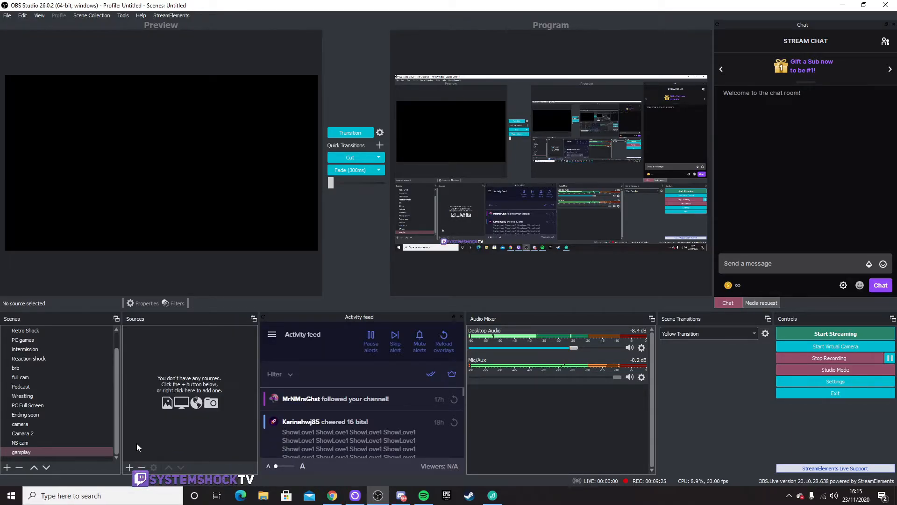
click(129, 467)
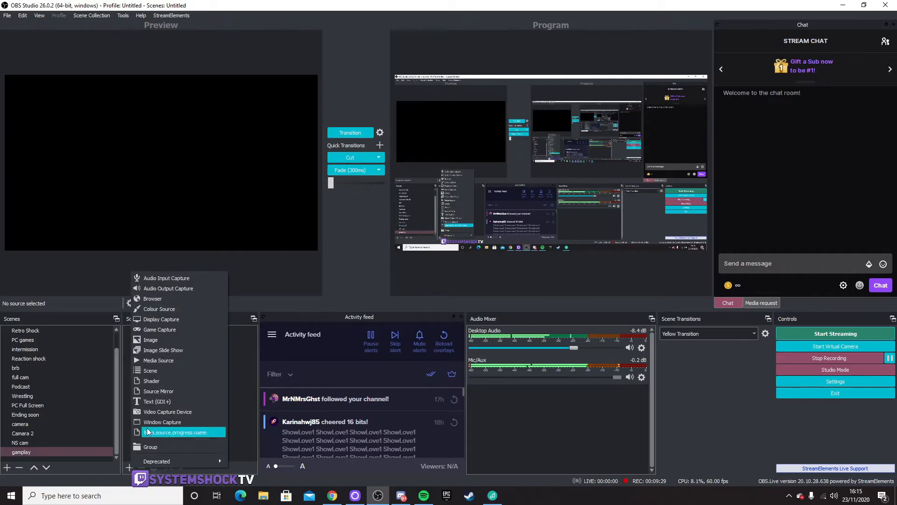
click(152, 415)
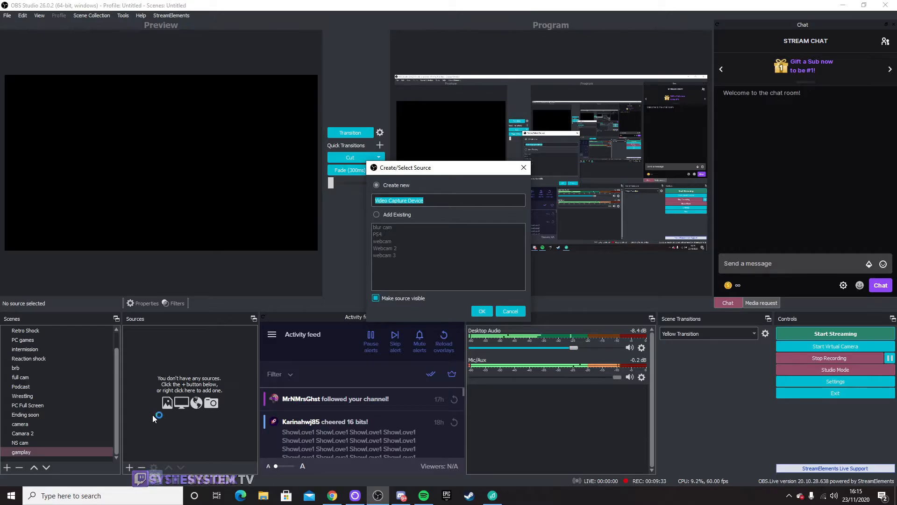
click(501, 310)
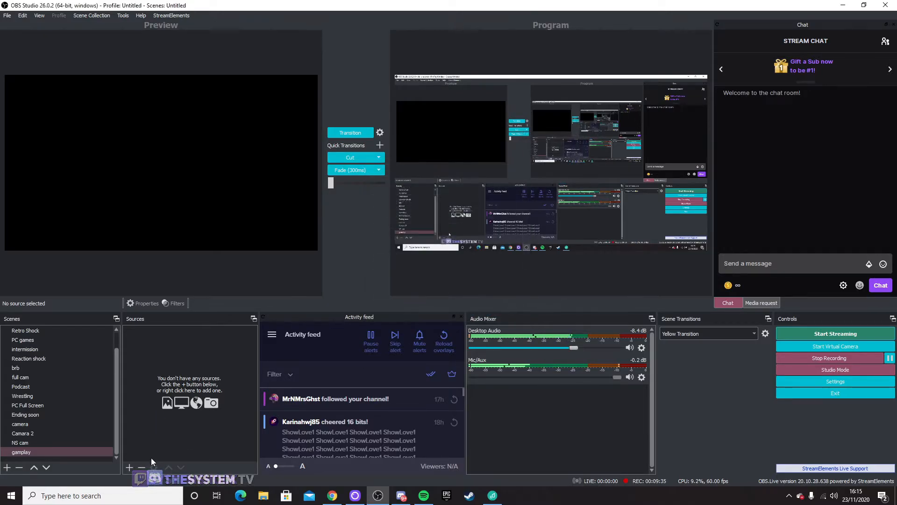
Step: Add a new Video Capture Device source named "gameplay ps" to the gamplay scene
click(132, 464)
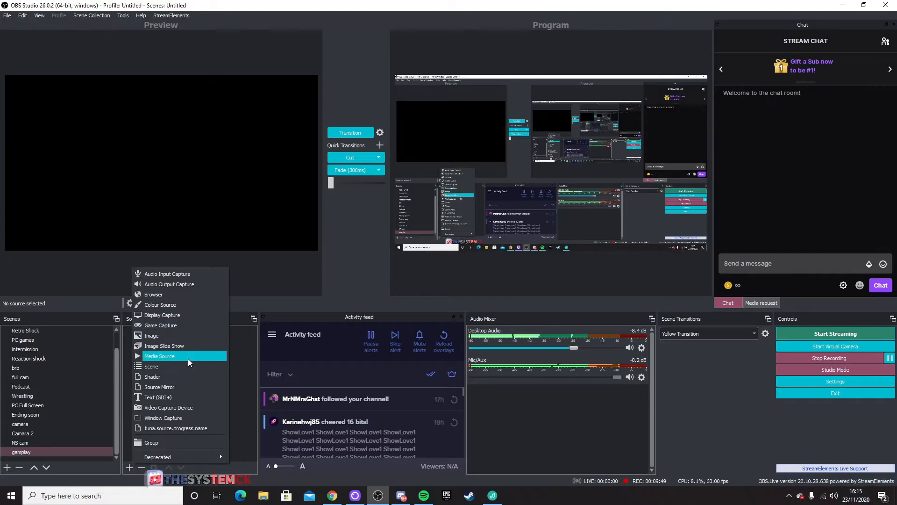
click(180, 407)
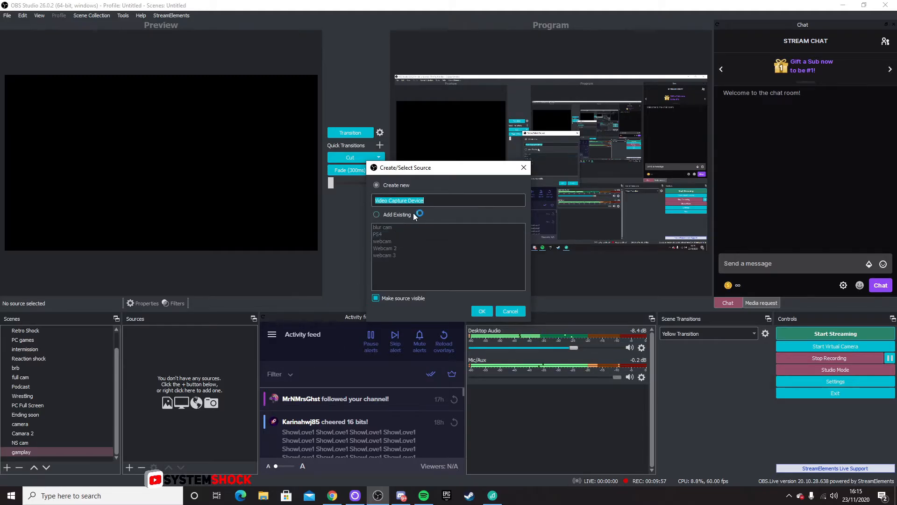
click(436, 205)
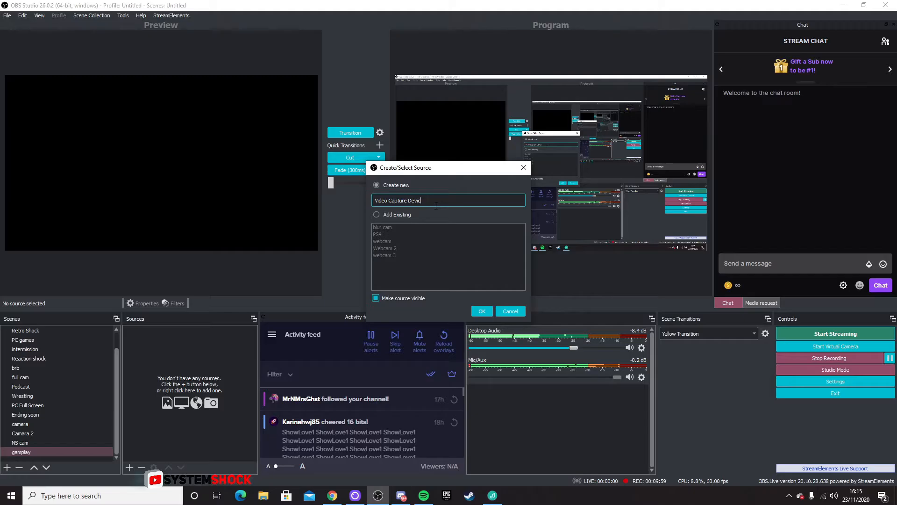
key(BackSpace)
key(BackSpace)
key(BackSpace)
key(BackSpace)
key(BackSpace)
key(BackSpace)
key(BackSpace)
key(BackSpace)
key(BackSpace)
key(BackSpace)
key(BackSpace)
key(BackSpace)
key(BackSpace)
key(BackSpace)
key(BackSpace)
key(BackSpace)
key(BackSpace)
key(BackSpace)
key(BackSpace)
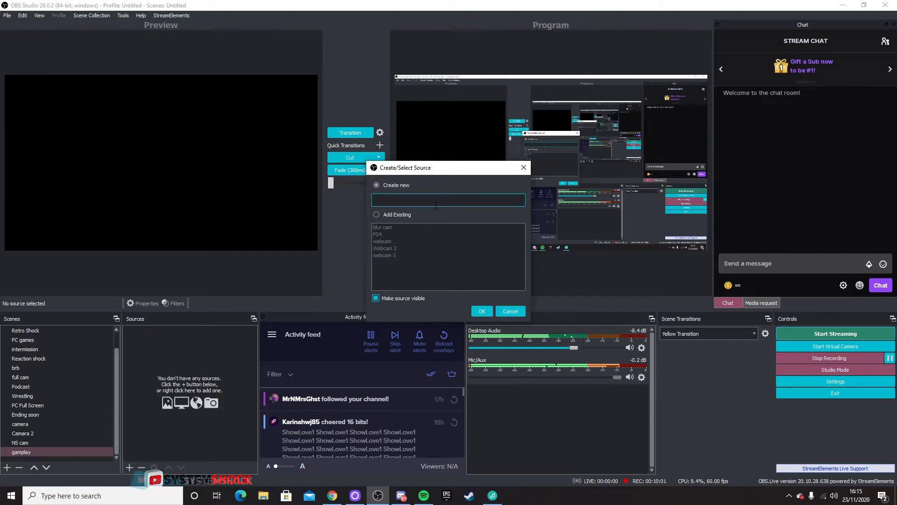
text(gamep)
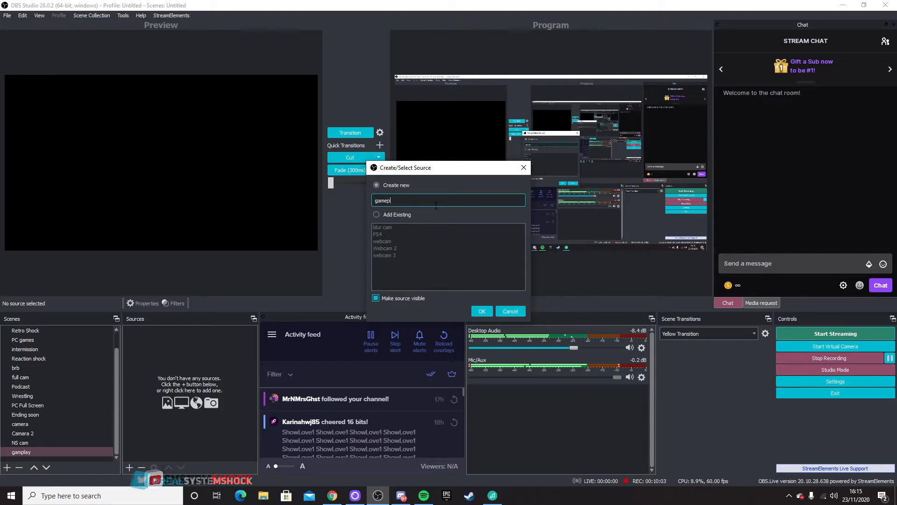
text(lay ps)
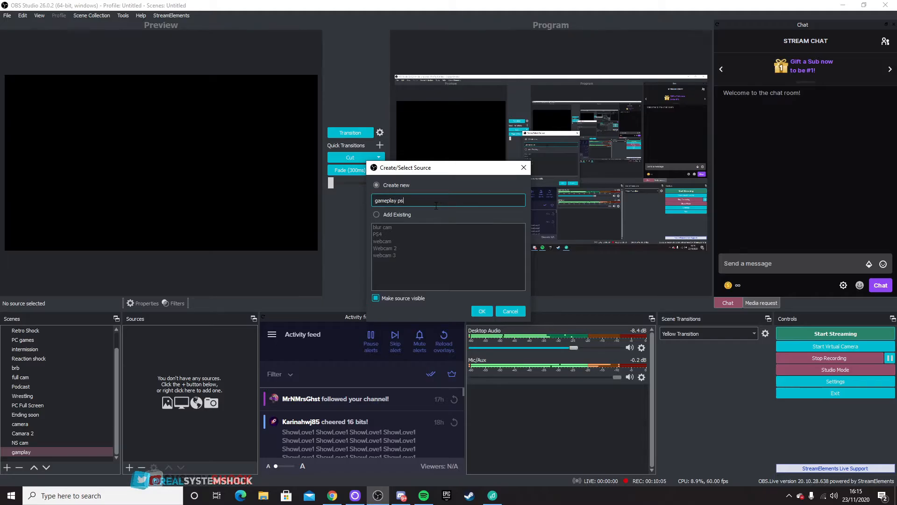
click(484, 307)
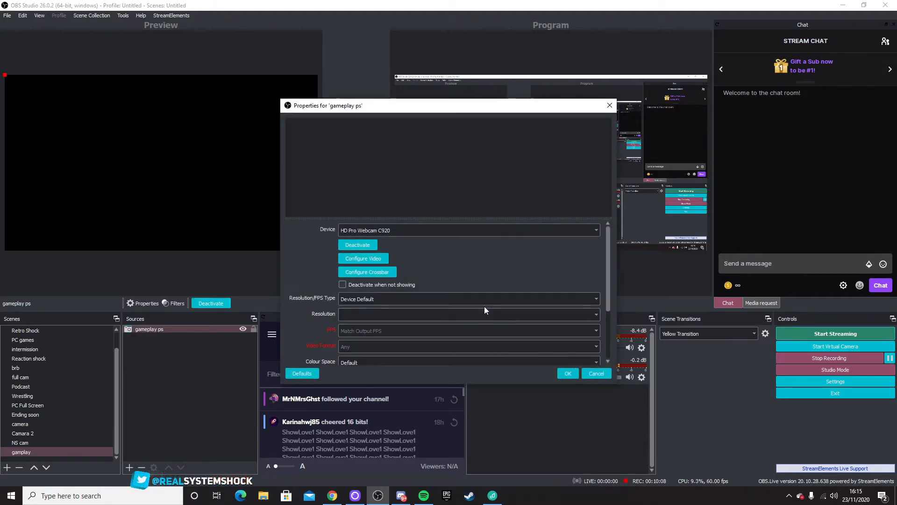
Step: Set the gameplay ps capture device to Game Capture HD60 Pro (Video) (#01), accept the properties, and lock the source
click(413, 229)
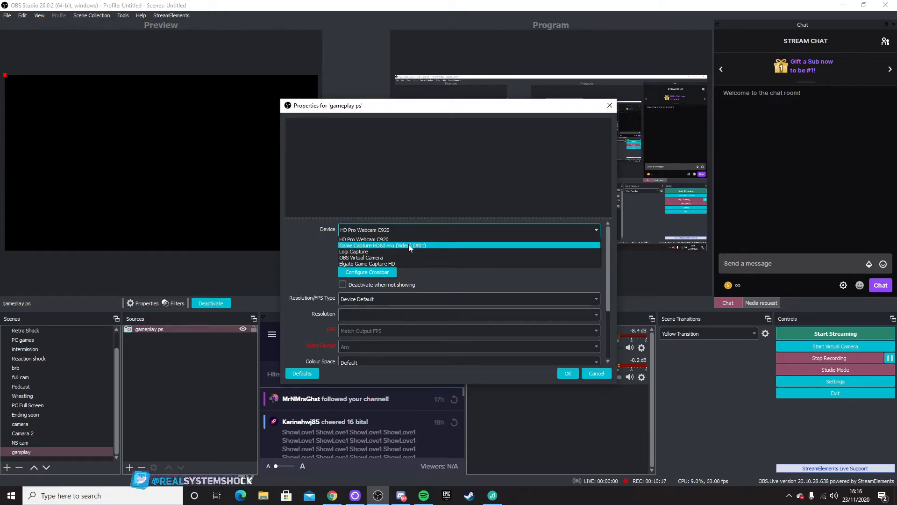
click(438, 246)
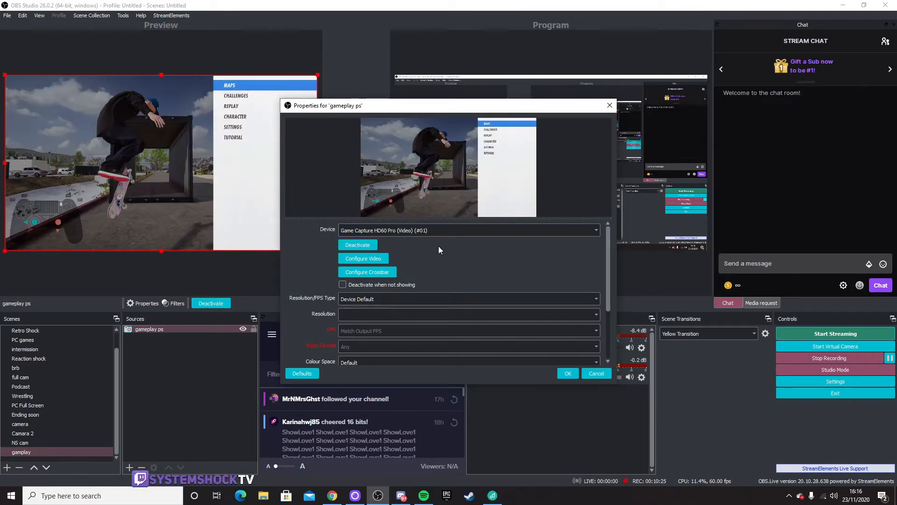
scroll(461, 307, down, 3)
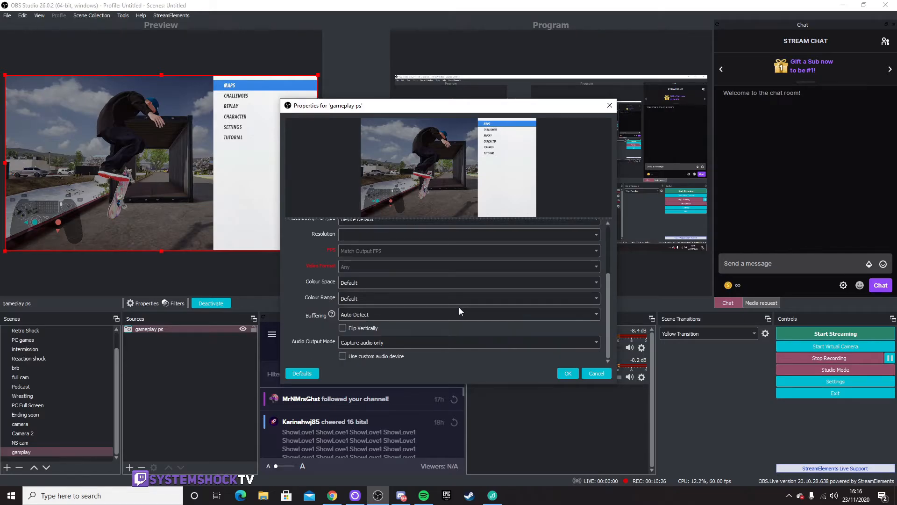
scroll(424, 326, up, 5)
scroll(427, 320, down, 5)
scroll(427, 320, up, 5)
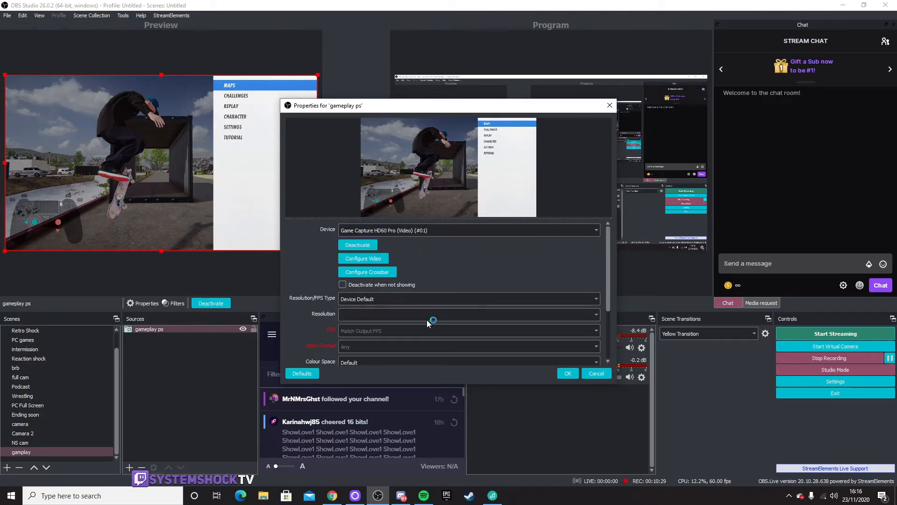
scroll(427, 320, down, 5)
scroll(427, 320, up, 5)
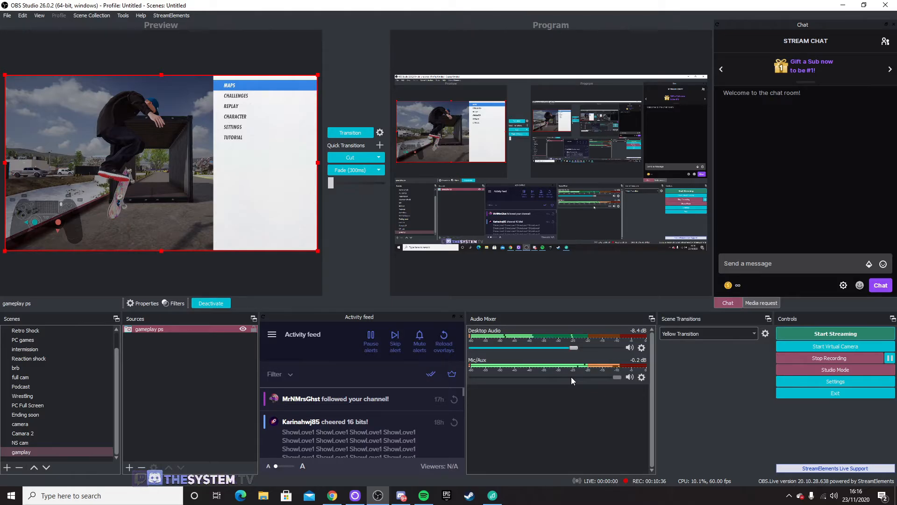
click(253, 329)
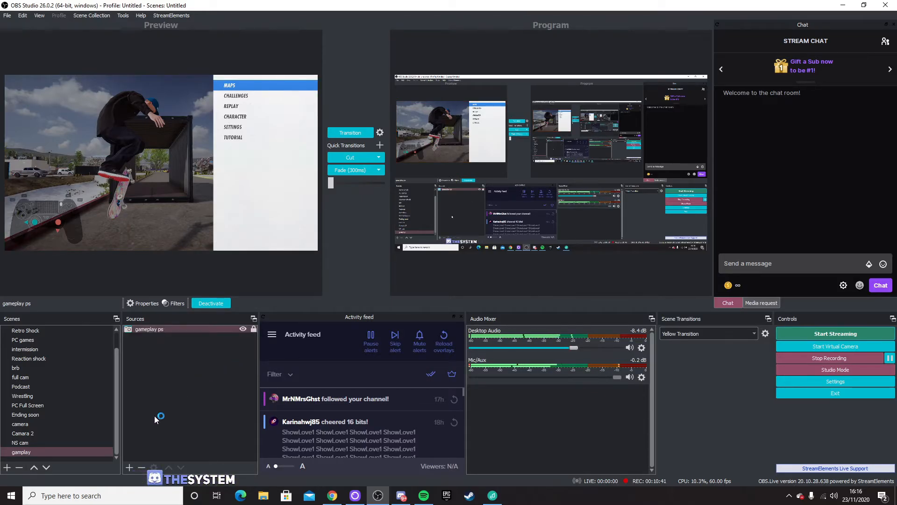
Step: Add the existing NS cam scene as a visible source over the gameplay picture
click(127, 469)
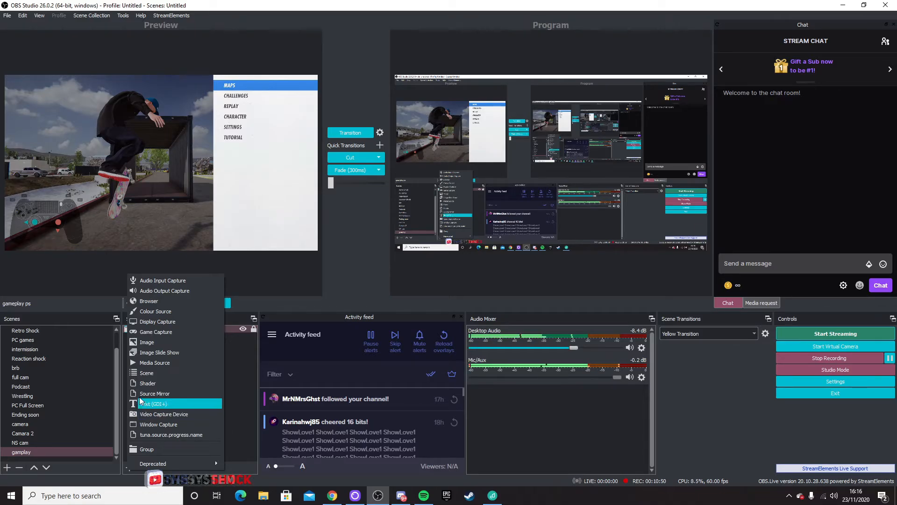
click(142, 372)
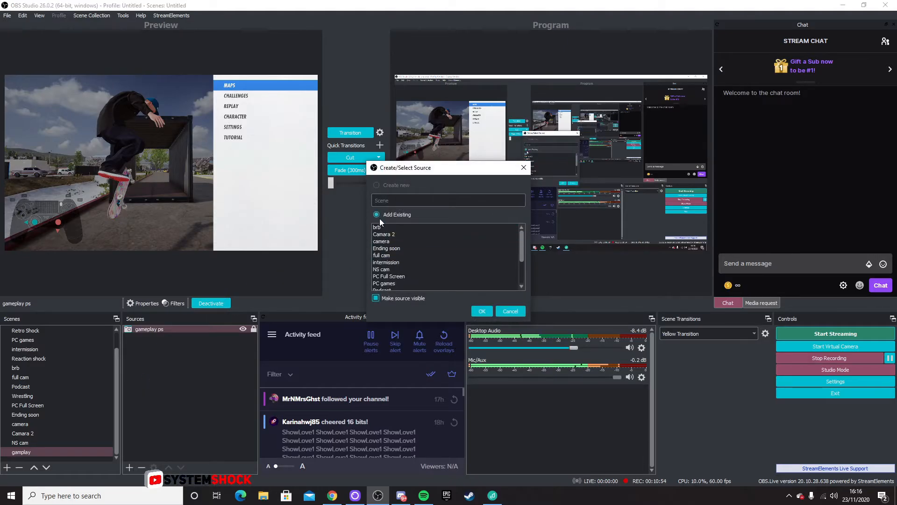
scroll(405, 239, down, 2)
click(404, 240)
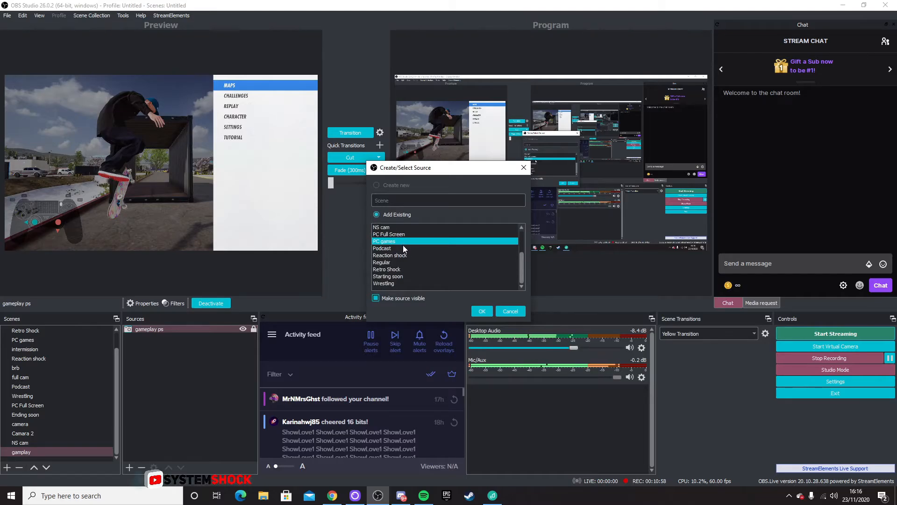
click(405, 248)
drag(405, 244, 392, 265)
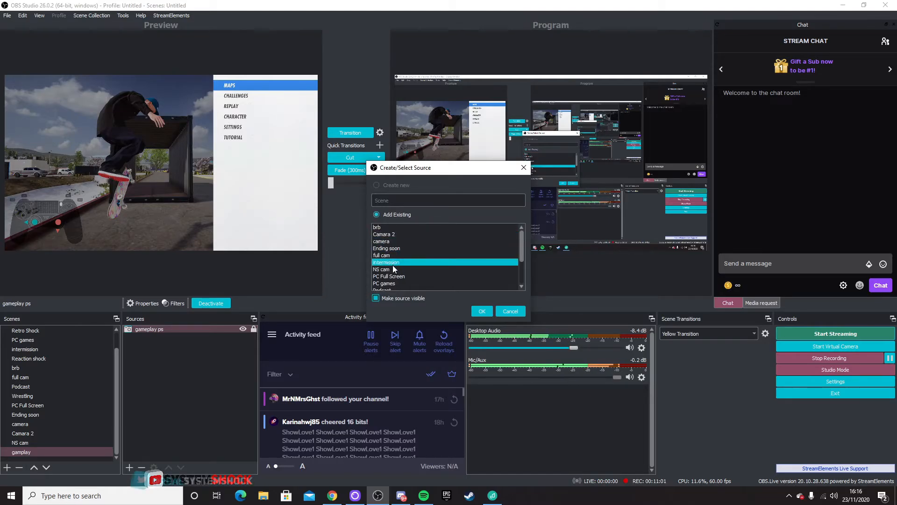
click(459, 269)
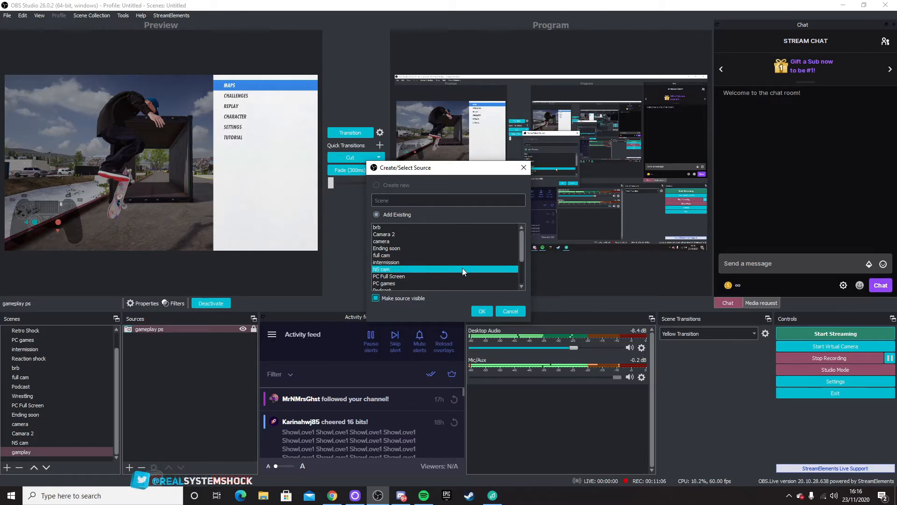
click(489, 311)
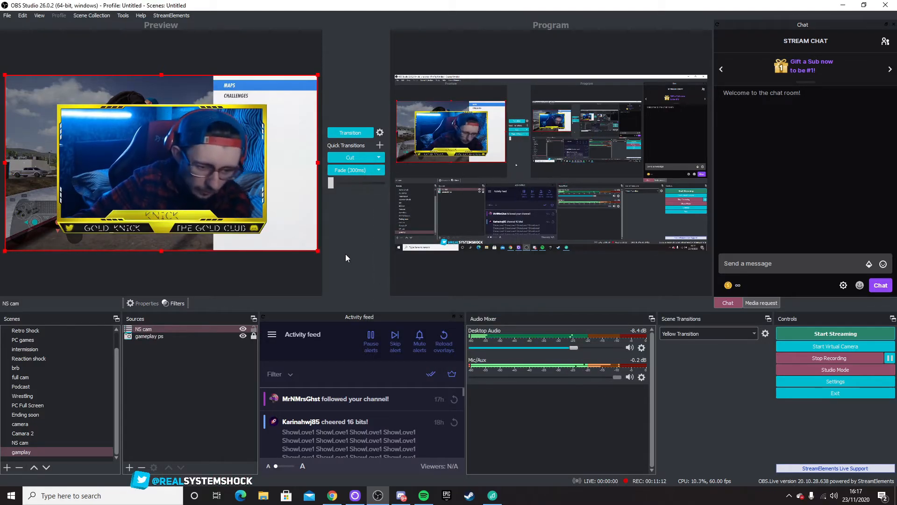
Step: Shrink the NS cam source, place it in the upper-left corner of the gameplay picture, and lock it
mouse_move(319, 252)
mouse_down()
mouse_move(304, 236)
mouse_move(287, 237)
mouse_move(314, 238)
mouse_up()
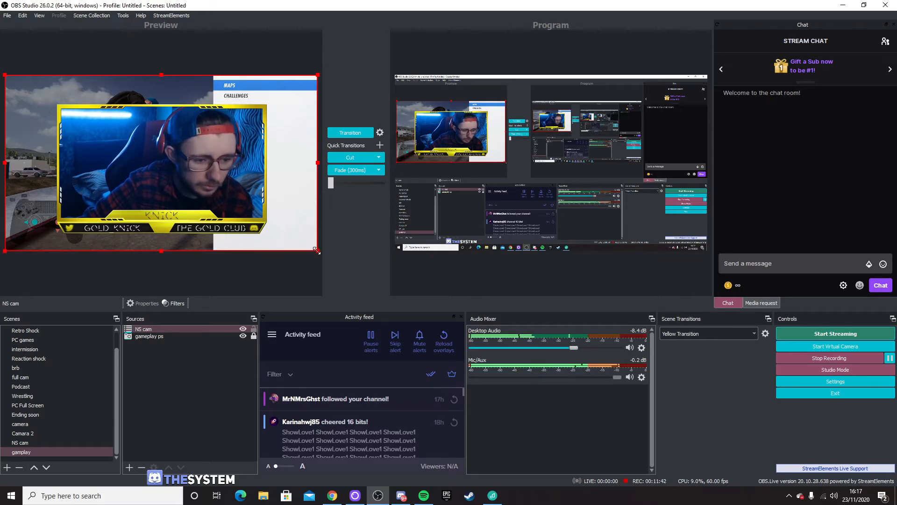
mouse_move(316, 250)
mouse_down()
mouse_move(275, 215)
mouse_move(312, 246)
mouse_up()
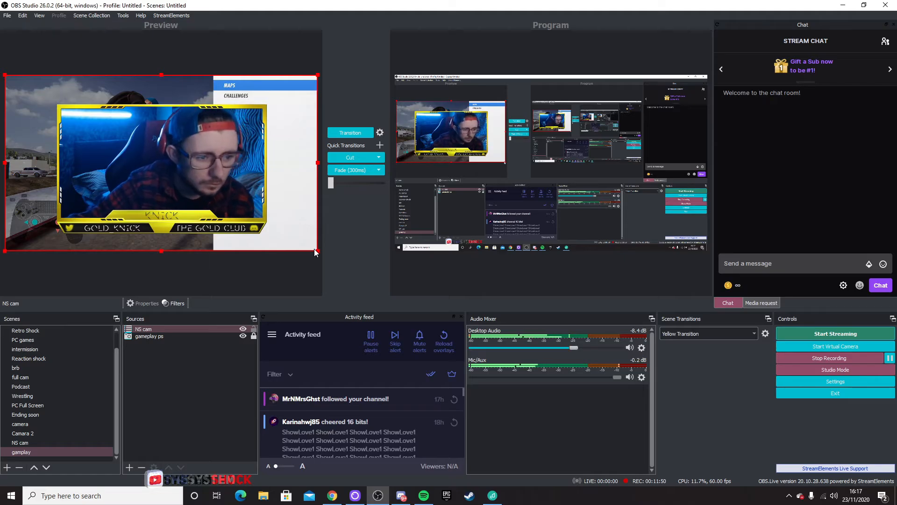
drag(319, 252, 270, 222)
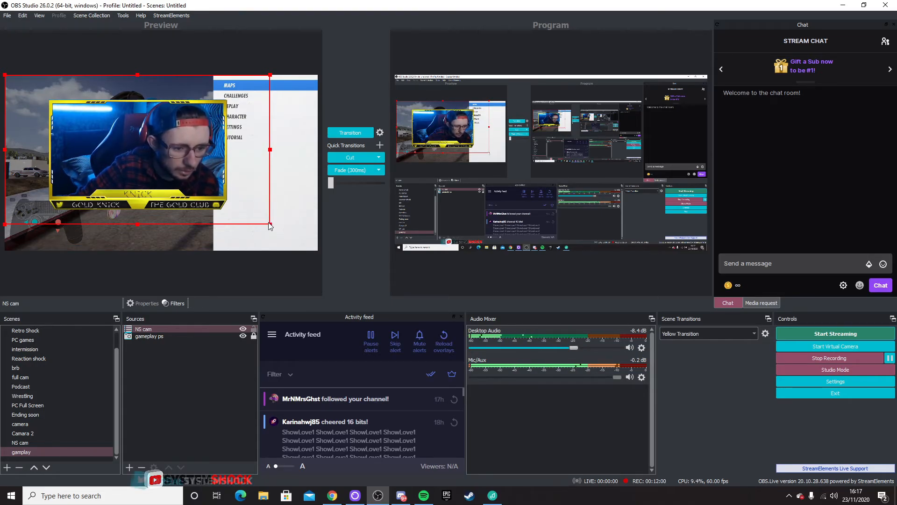
drag(269, 224, 93, 131)
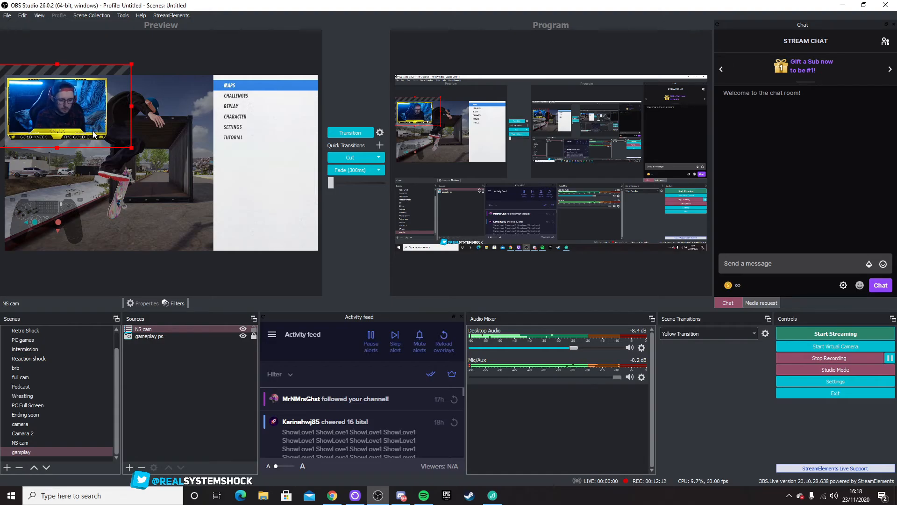
click(253, 329)
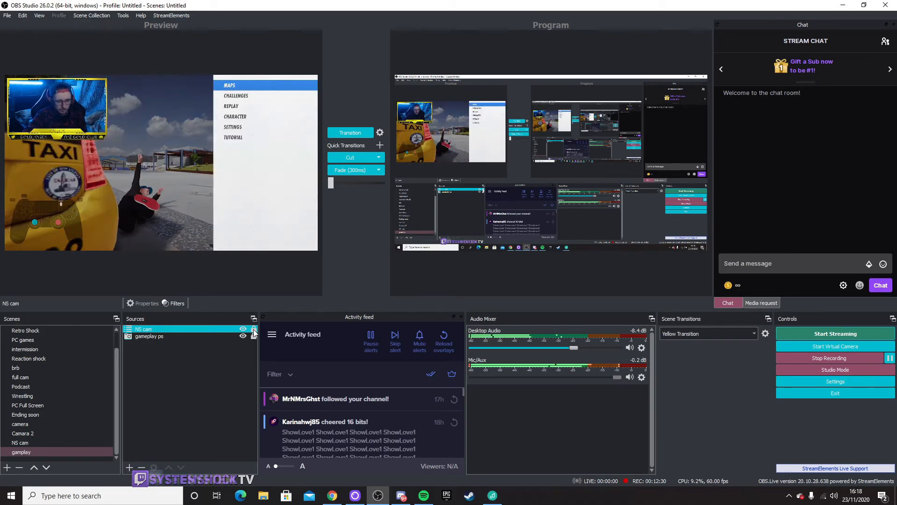
Step: Unlock the NS cam source and move it down the gameplay picture, clear of the trick text in the upper-left corner
click(254, 329)
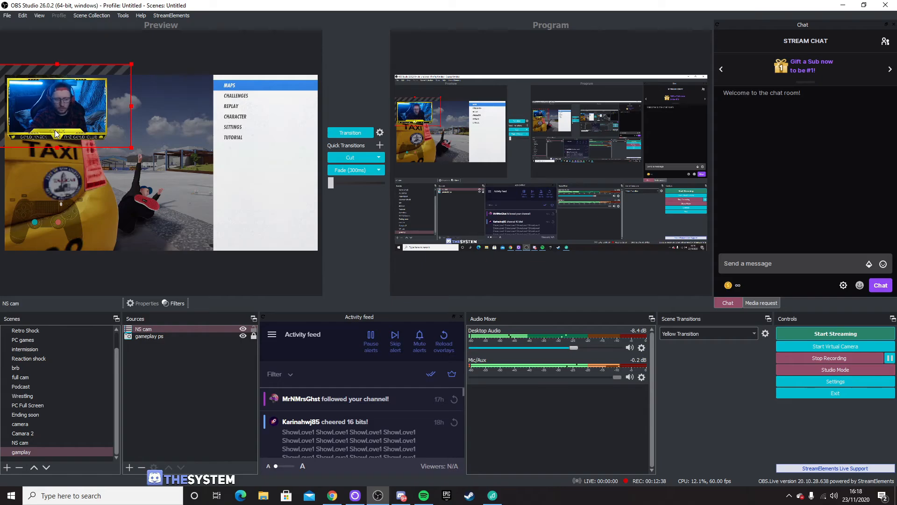
drag(54, 130, 56, 163)
key(Down)
key(Down)
key(Down)
key(Down)
key(Down)
key(Down)
key(Down)
key(Down)
key(Down)
key(Down)
key(Down)
key(Down)
key(Down)
key(Down)
key(Down)
key(Down)
key(Down)
key(Down)
key(Down)
key(Down)
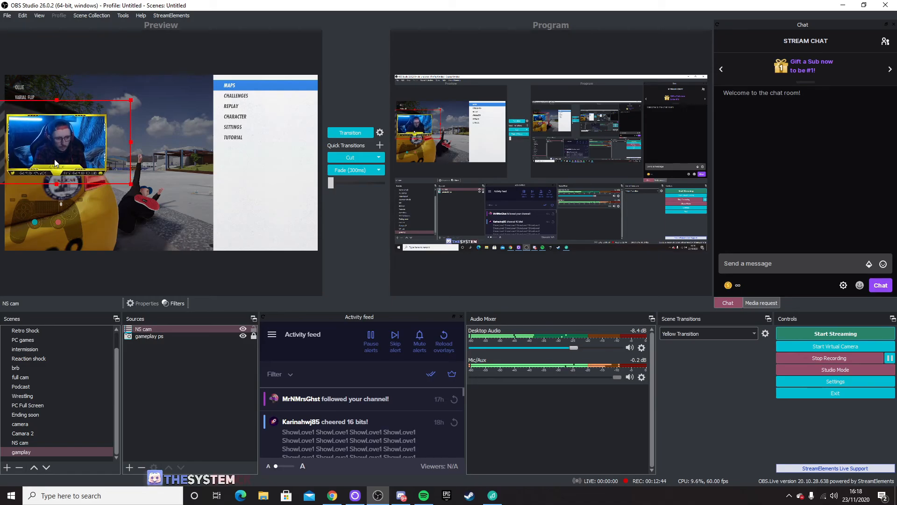
Step: Nudge the NS cam source sideways until its border sits against the left edge of the gameplay picture
key(Right)
key(Right)
key(Right)
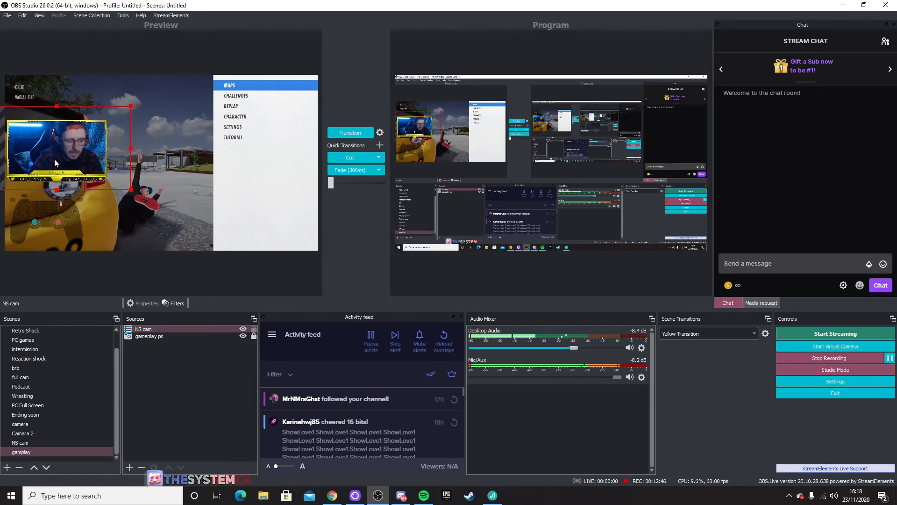
key(Left)
key(Left)
key(Left)
key(Left)
key(Left)
key(Left)
key(Left)
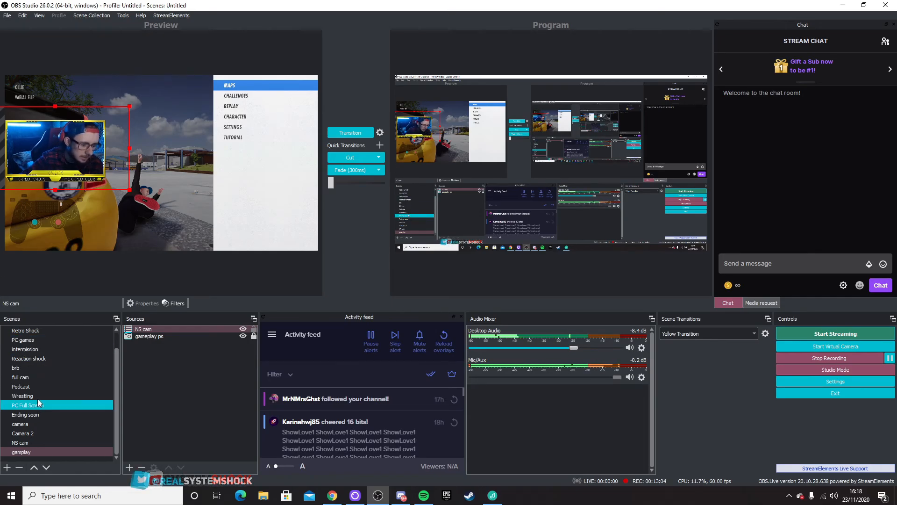
Step: Show the full cam scene in the preview
click(30, 376)
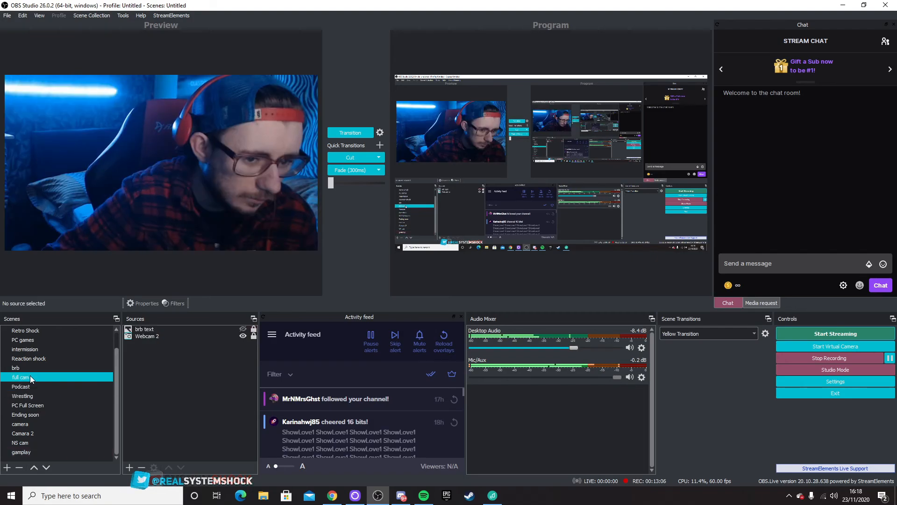